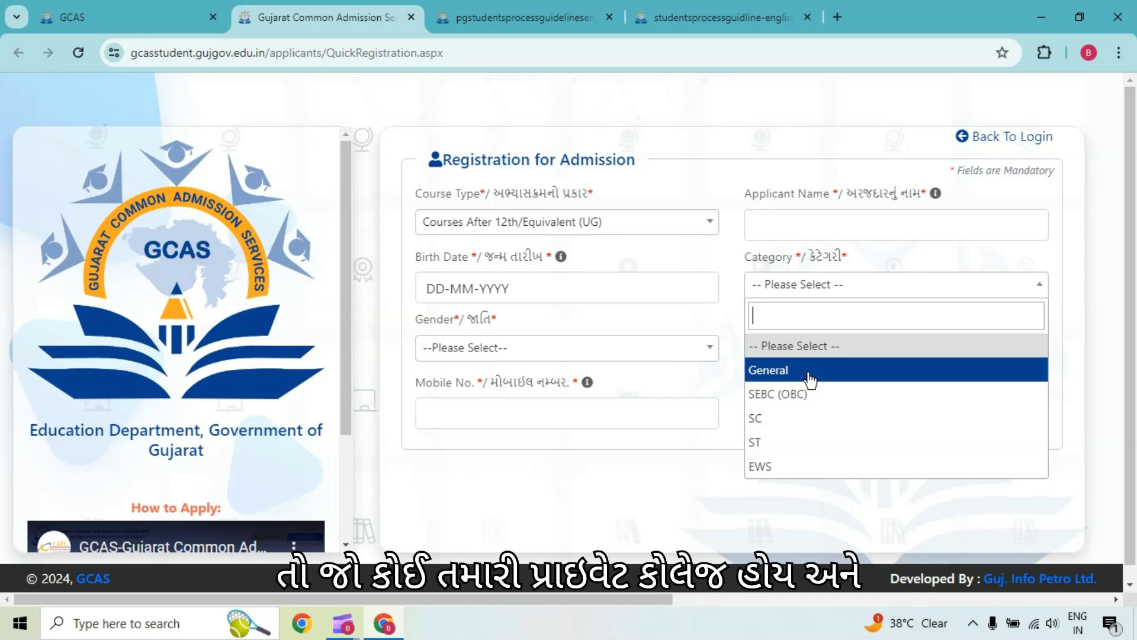
{"action": "left_click", "coordinate": [688, 507]}
{"action": "left_click", "coordinate": [764, 289]}
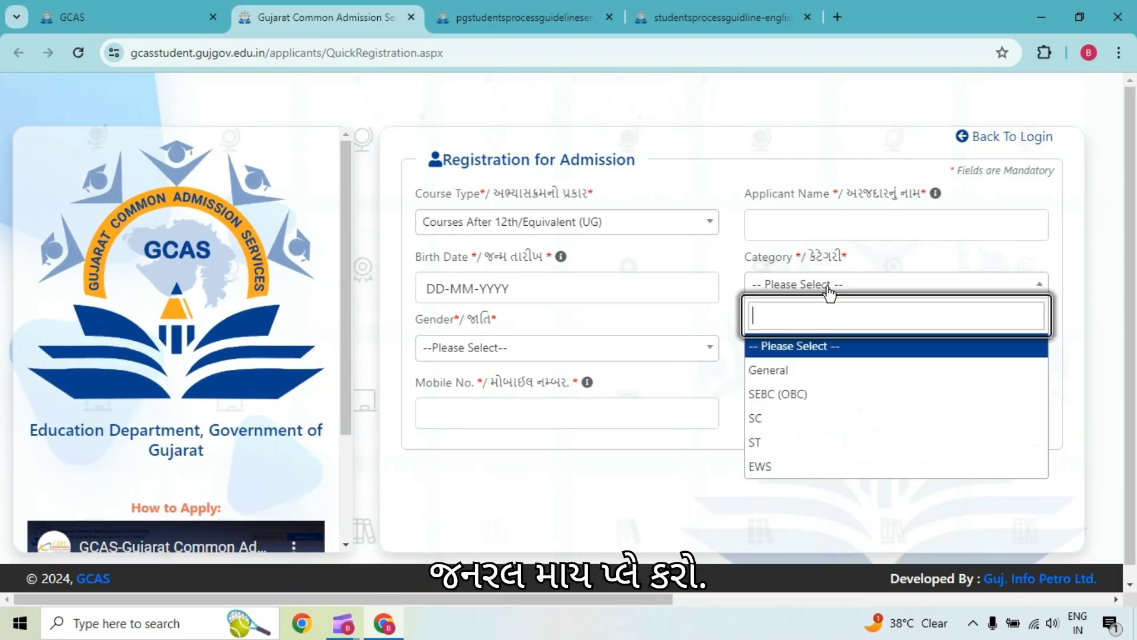
{"action": "left_click", "coordinate": [638, 542]}
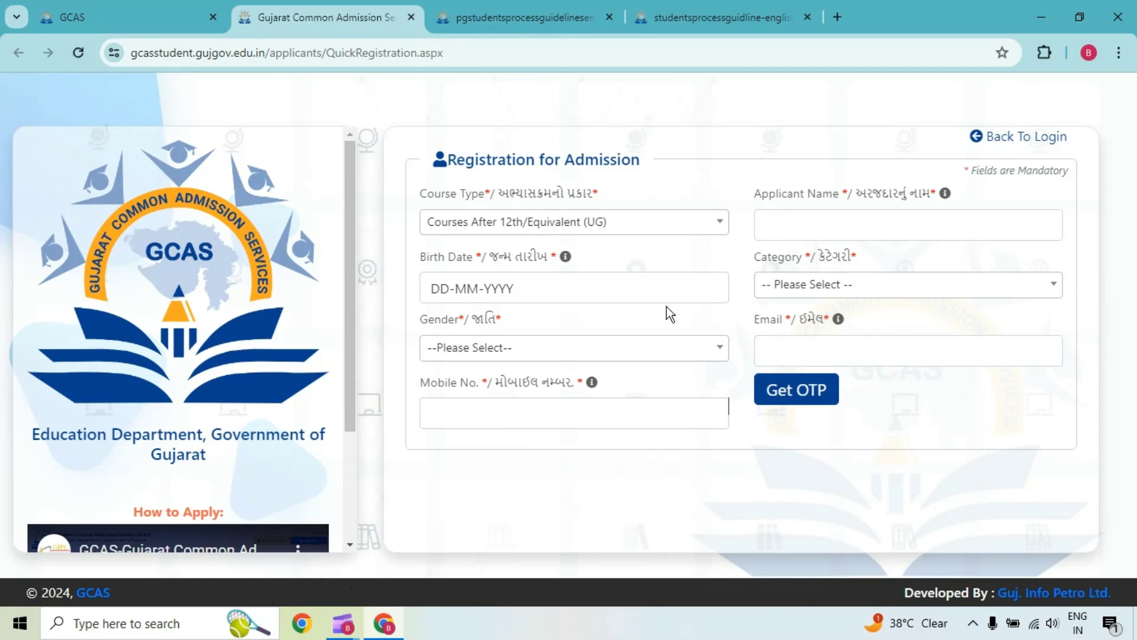
{"action": "left_click", "coordinate": [147, 15]}
{"action": "scroll", "coordinate": [333, 346], "scroll_direction": "down", "scroll_amount": 2}
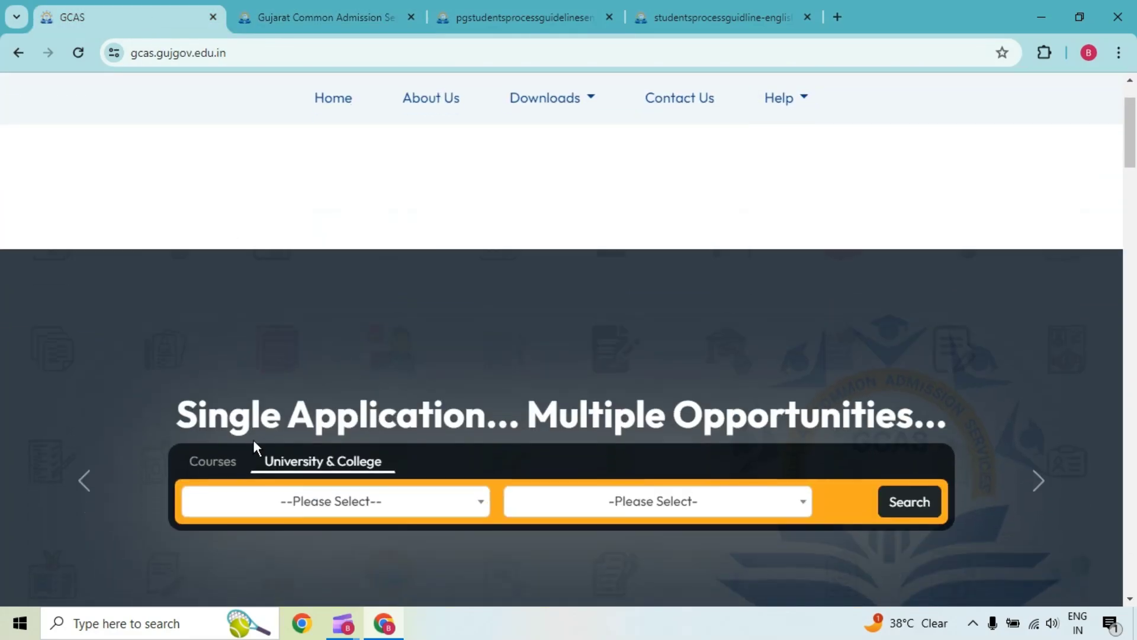
{"action": "left_click", "coordinate": [310, 17]}
Review the course types offered on the registration form, keeping Courses After 12th/Equivalent (UG) selected
{"action": "left_click", "coordinate": [506, 222]}
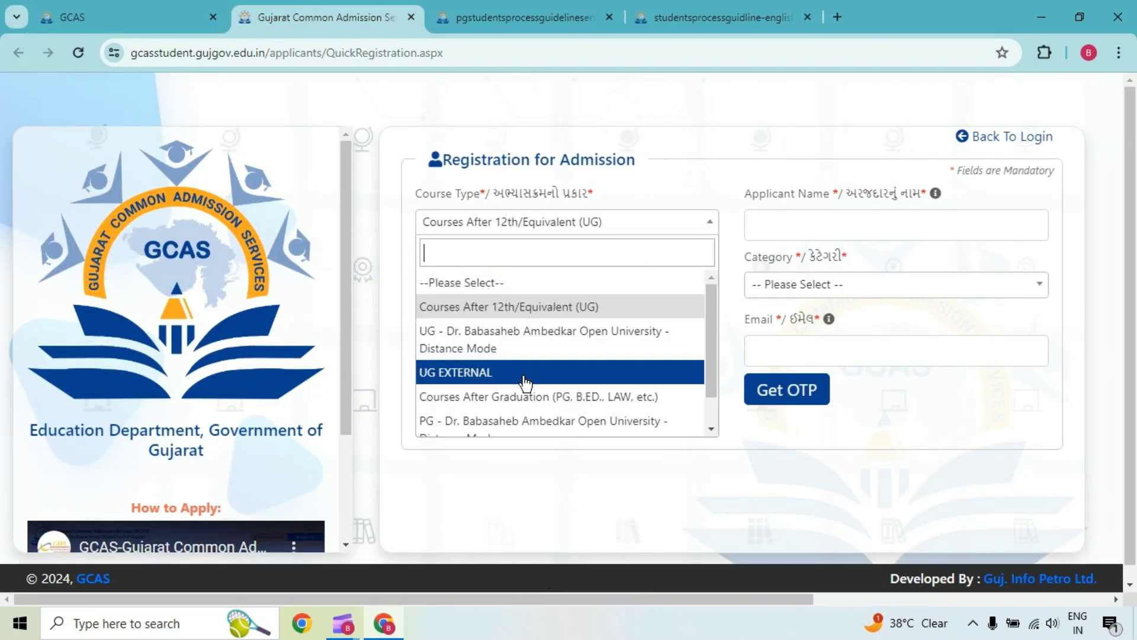
{"action": "scroll", "coordinate": [525, 385], "scroll_direction": "down", "scroll_amount": 2}
{"action": "scroll", "coordinate": [525, 391], "scroll_direction": "up", "scroll_amount": 2}
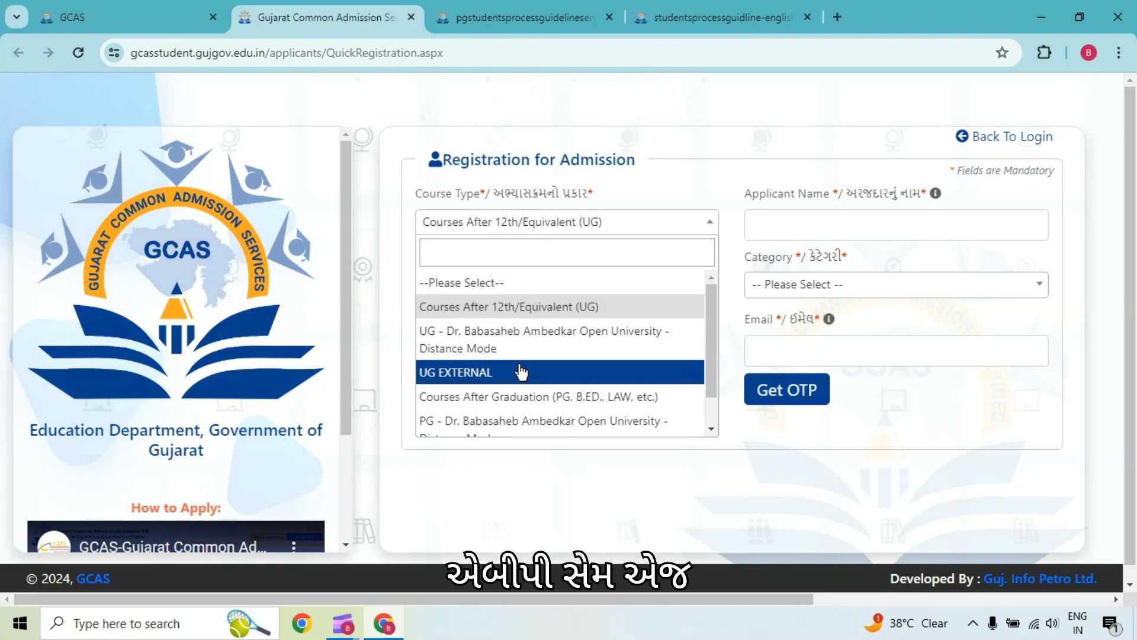
{"action": "scroll", "coordinate": [519, 372], "scroll_direction": "down", "scroll_amount": 1}
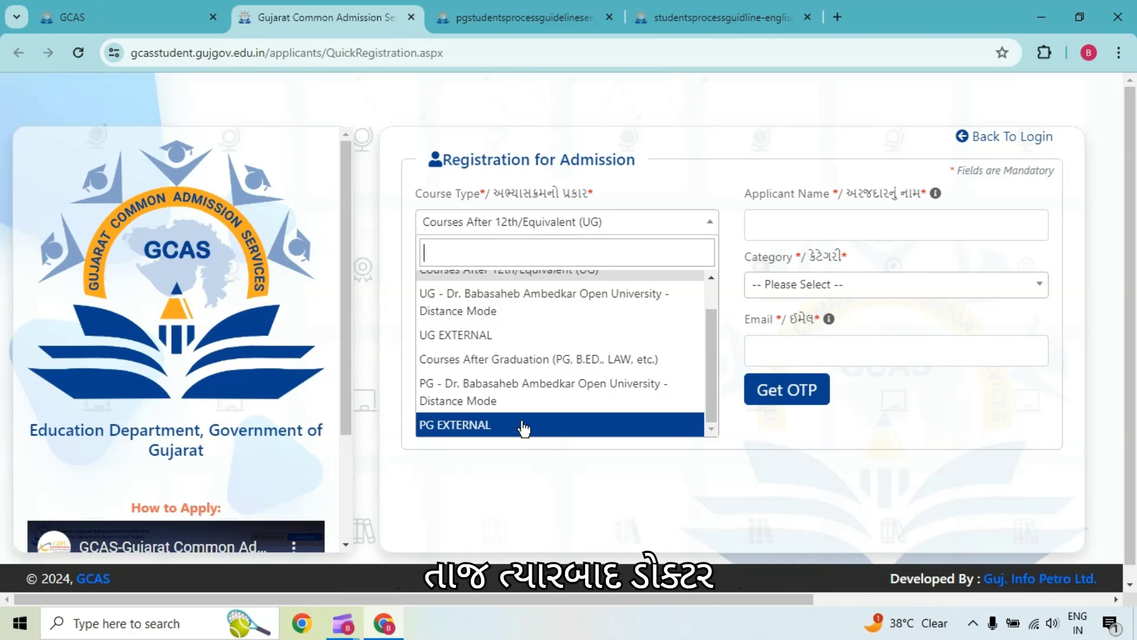
{"action": "scroll", "coordinate": [535, 411], "scroll_direction": "up", "scroll_amount": 1}
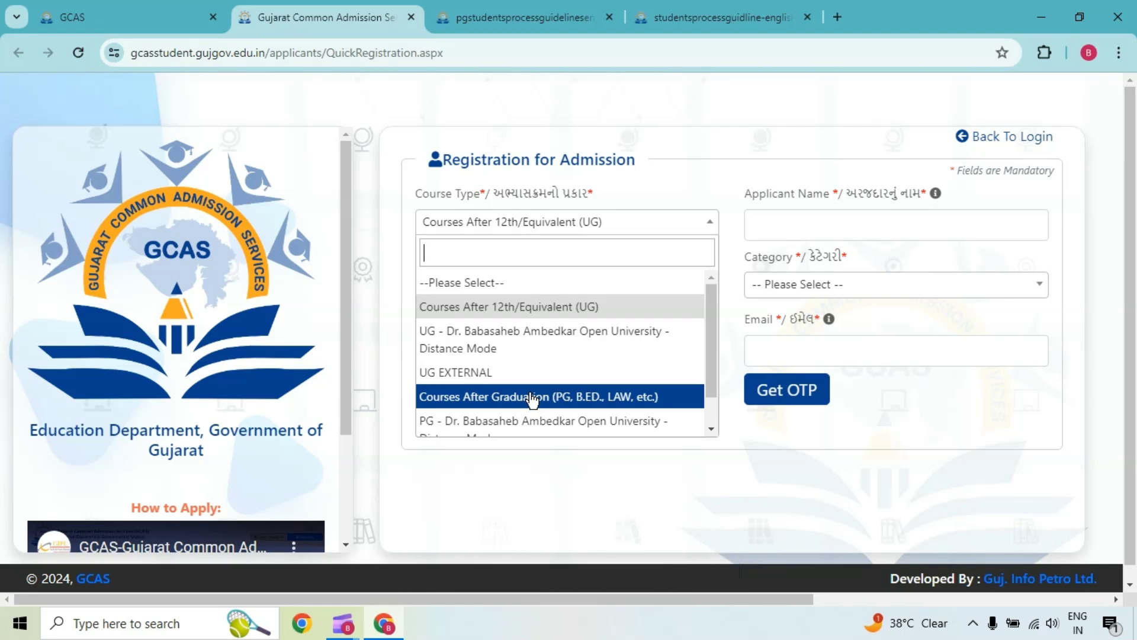
{"action": "scroll", "coordinate": [500, 343], "scroll_direction": "down", "scroll_amount": 1}
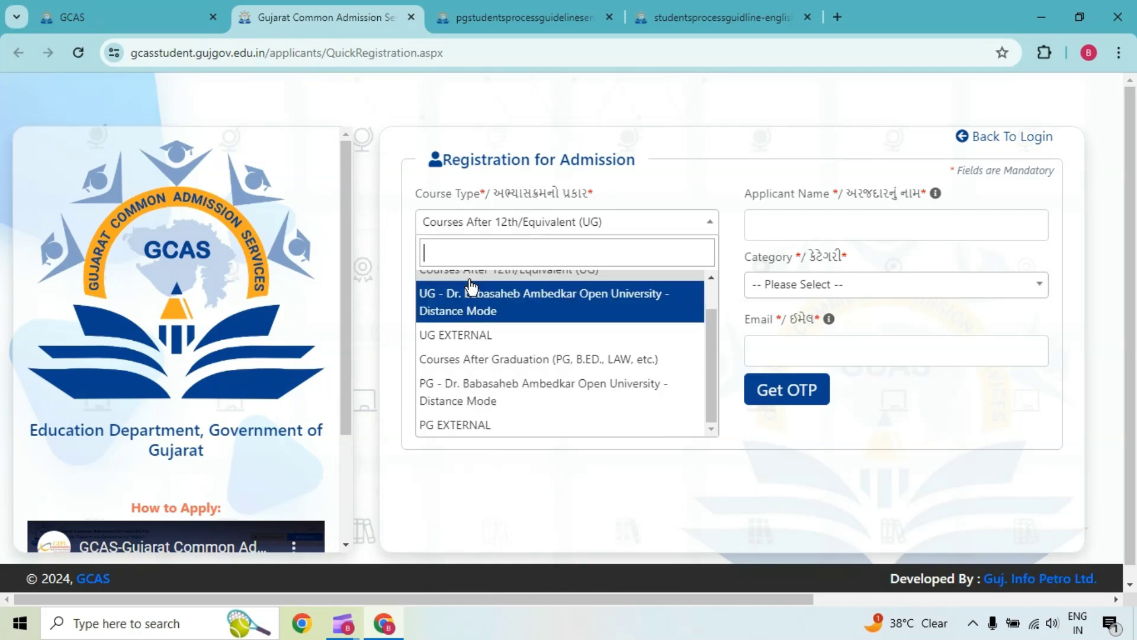
{"action": "scroll", "coordinate": [485, 435], "scroll_direction": "up", "scroll_amount": 1}
{"action": "left_click", "coordinate": [465, 303]}
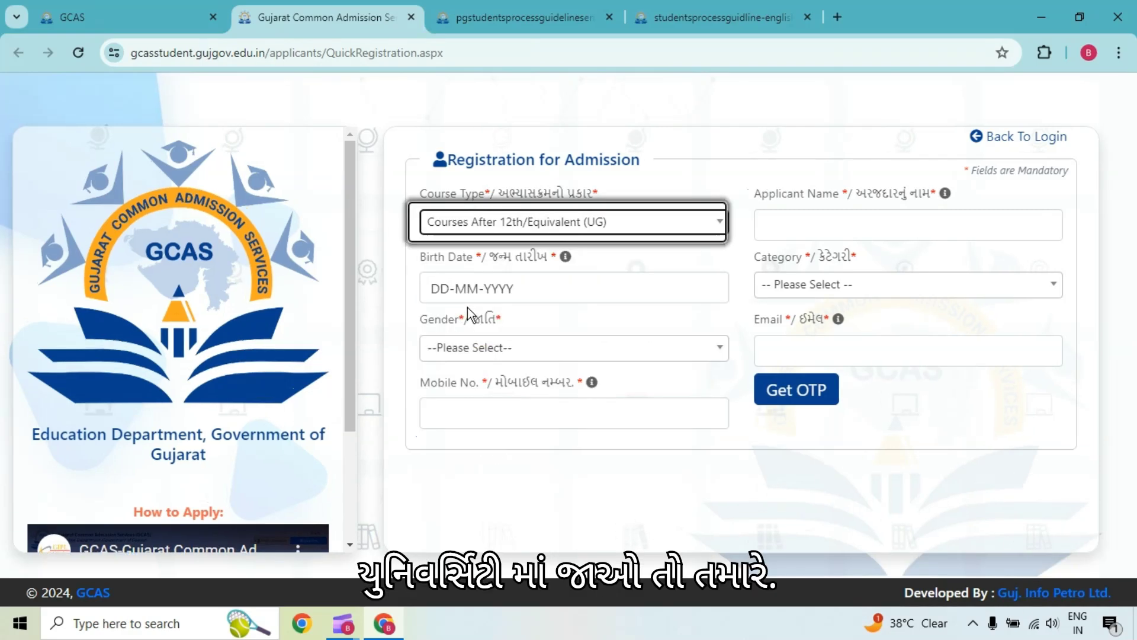
Leave the admission registration form and return to the login page
{"action": "left_click", "coordinate": [522, 401]}
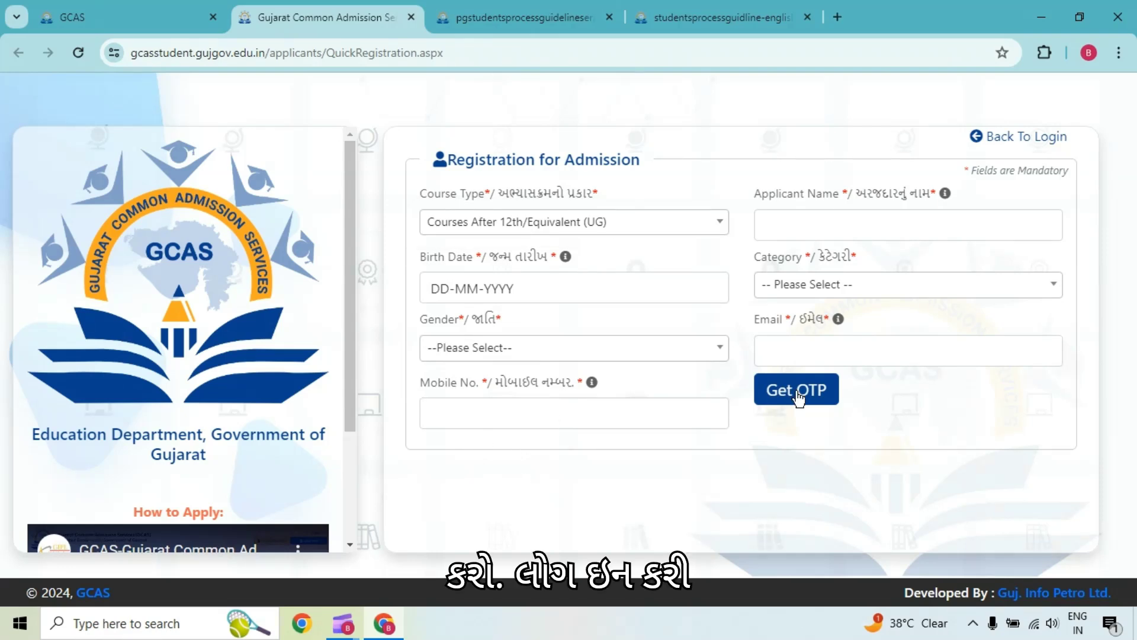
{"action": "left_click", "coordinate": [1021, 144]}
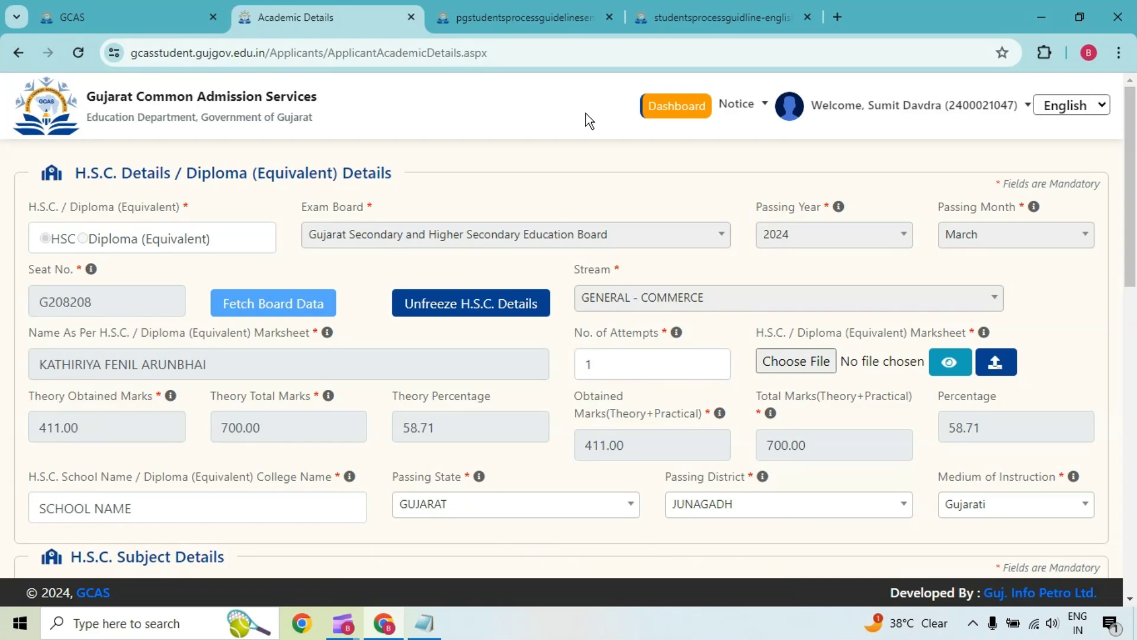
Examine the H.S.C. subject table with its total and obtained marks, and the S.S.C. details below it
{"action": "scroll", "coordinate": [586, 127], "scroll_direction": "down", "scroll_amount": 7}
{"action": "scroll", "coordinate": [589, 157], "scroll_direction": "up", "scroll_amount": 1}
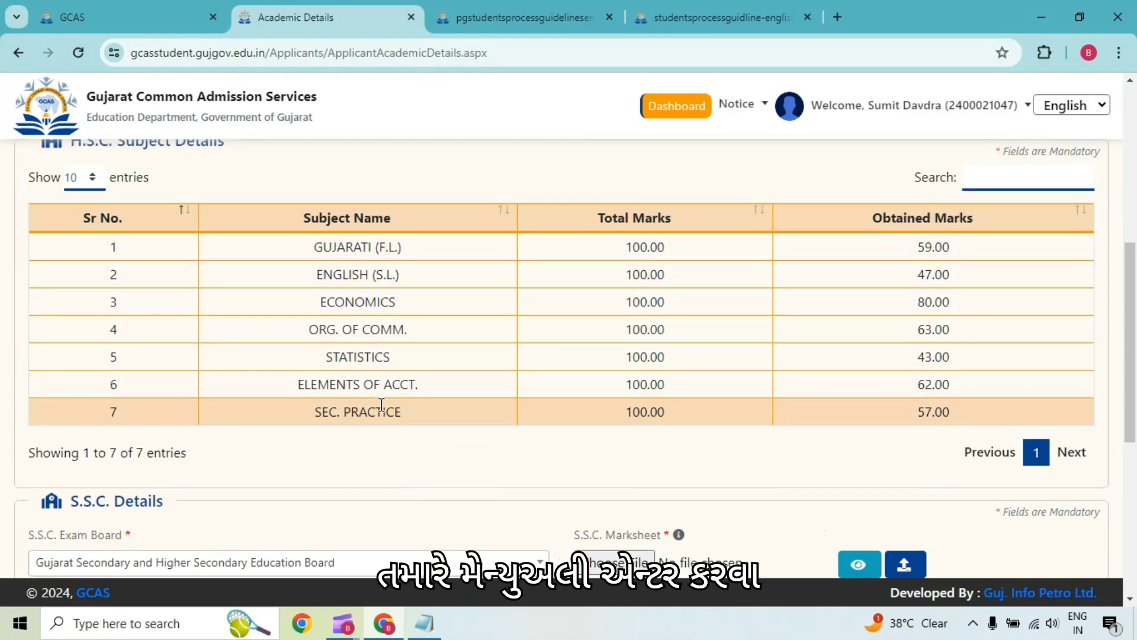
{"action": "scroll", "coordinate": [380, 456], "scroll_direction": "up", "scroll_amount": 7}
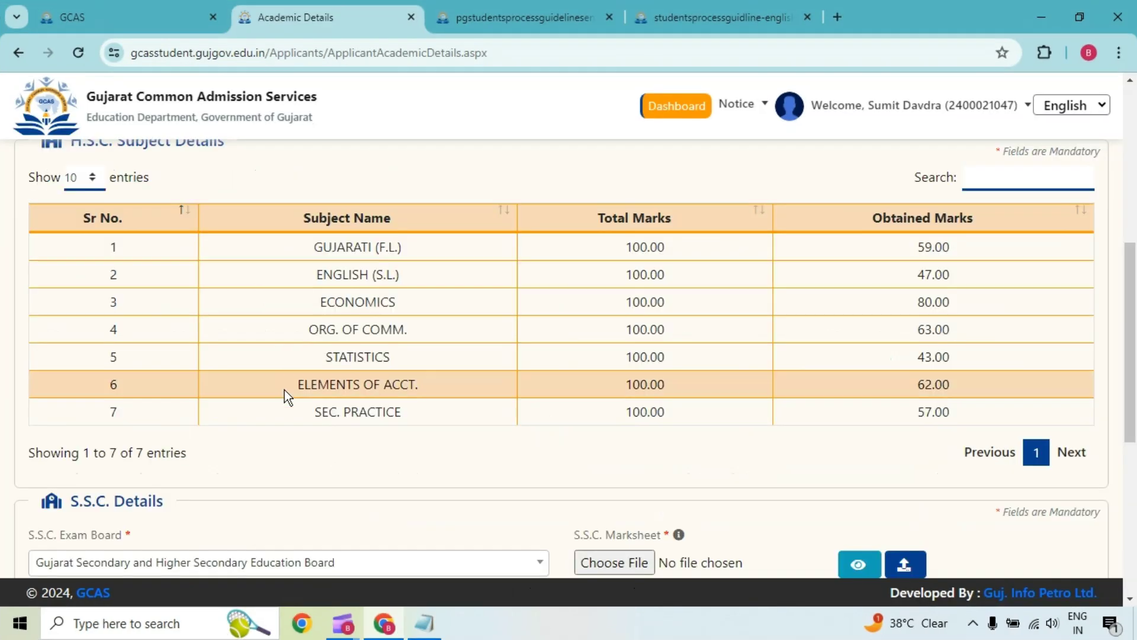
{"action": "scroll", "coordinate": [284, 389], "scroll_direction": "down", "scroll_amount": 1}
{"action": "scroll", "coordinate": [317, 406], "scroll_direction": "up", "scroll_amount": 1}
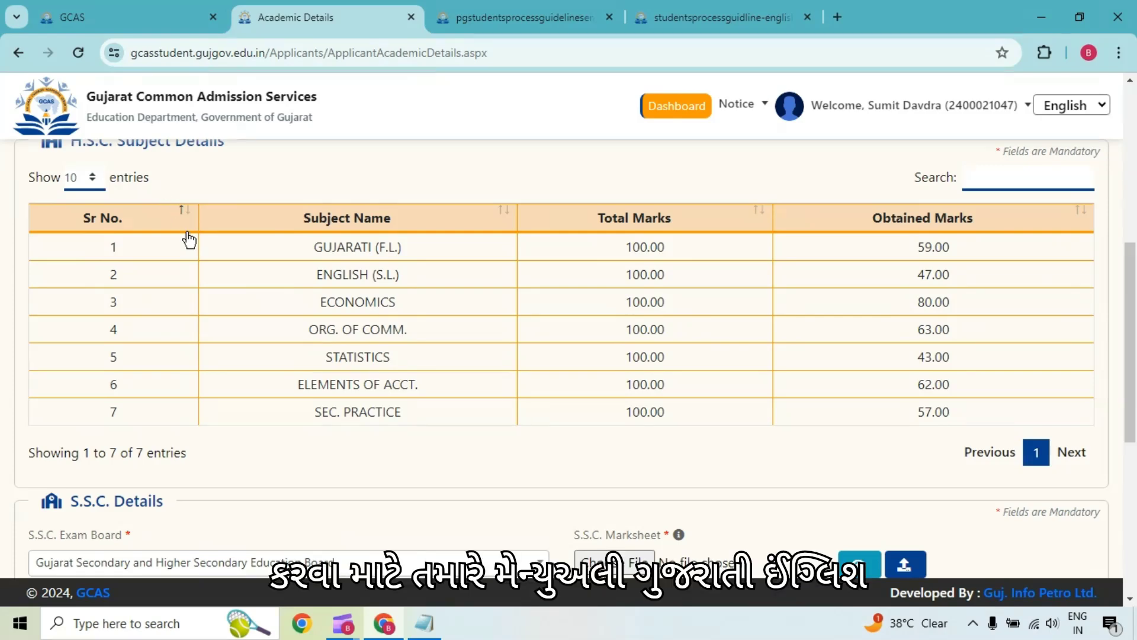
{"action": "left_click_drag", "start_coordinate": [310, 251], "coordinate": [403, 250]}
{"action": "left_click", "coordinate": [350, 269]}
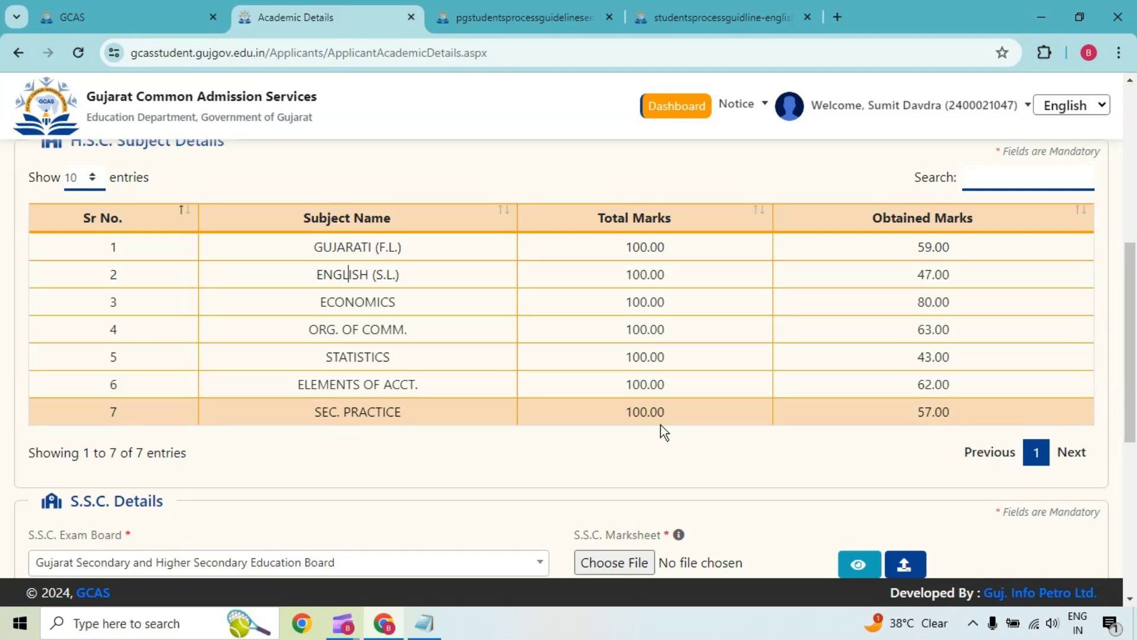
{"action": "scroll", "coordinate": [660, 425], "scroll_direction": "down", "scroll_amount": 5}
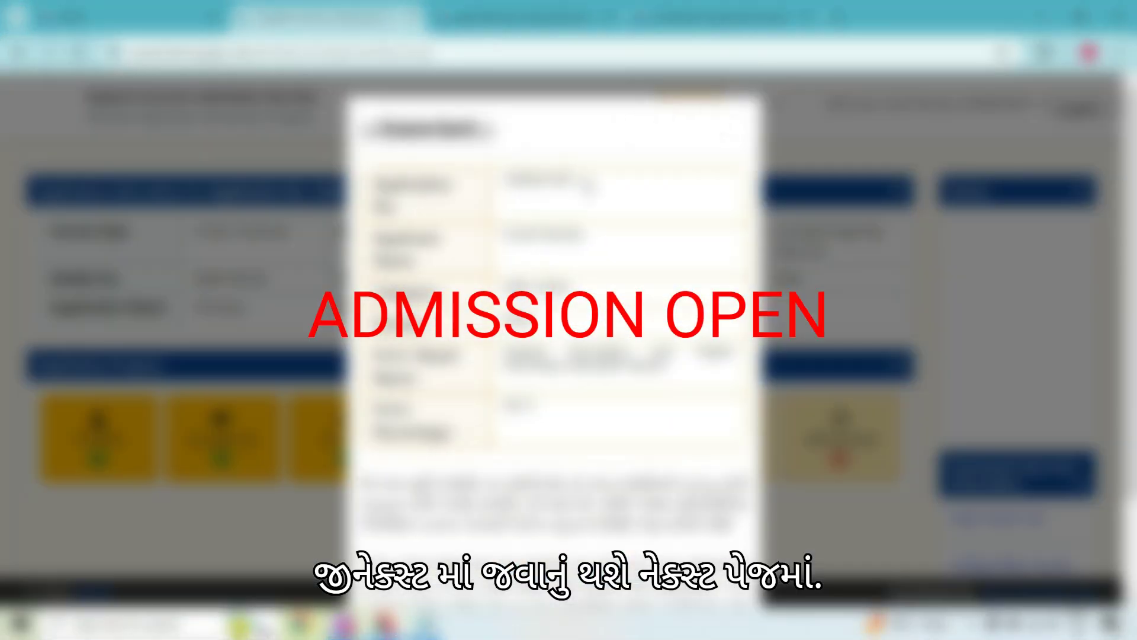
Dismiss the details pop-up on the dashboard and continue from the application progress to the course choice page
{"action": "scroll", "coordinate": [554, 332], "scroll_direction": "down", "scroll_amount": 2}
{"action": "key", "text": "Escape"}
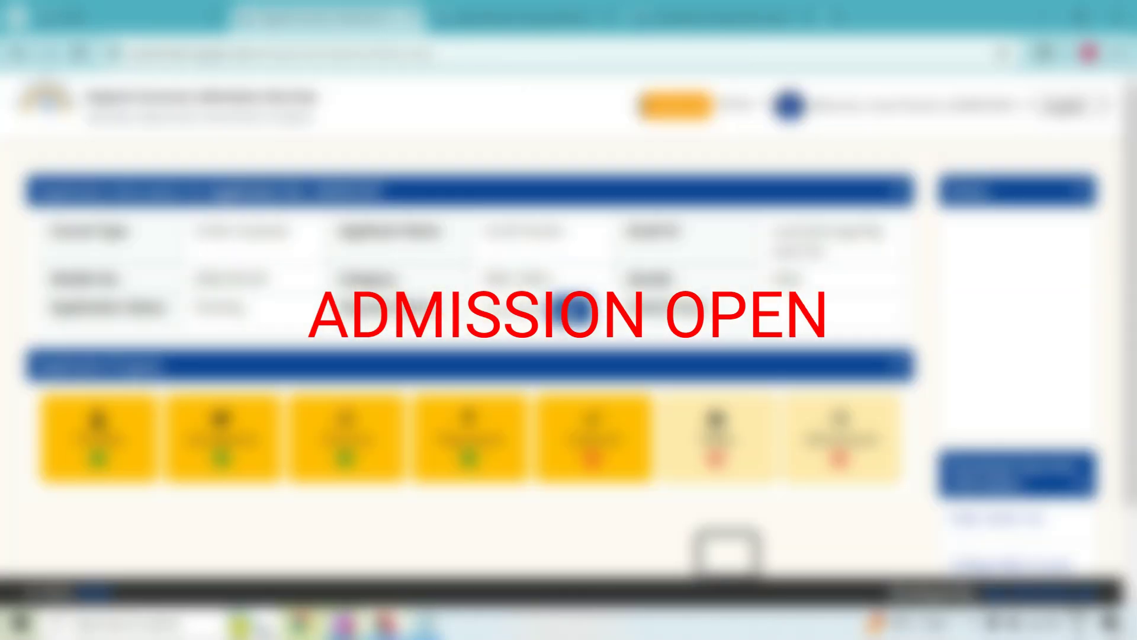
{"action": "left_click", "coordinate": [345, 438]}
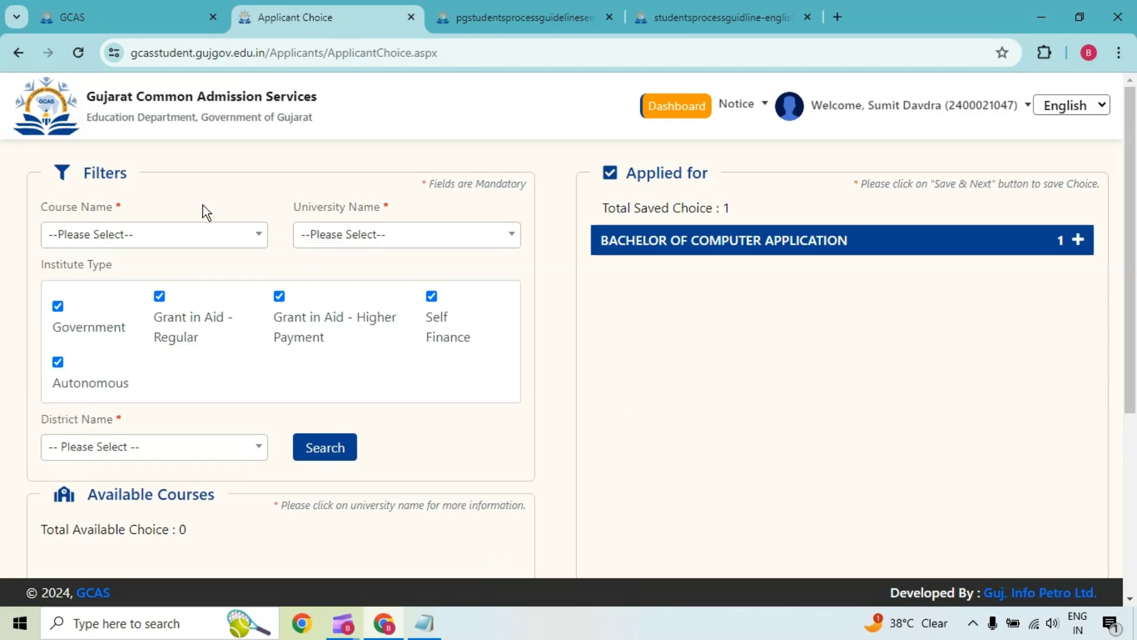
Look through the available courses and set the course name filter to BACHELOR OF COMPUTER APPLICATION
{"action": "left_click", "coordinate": [208, 235]}
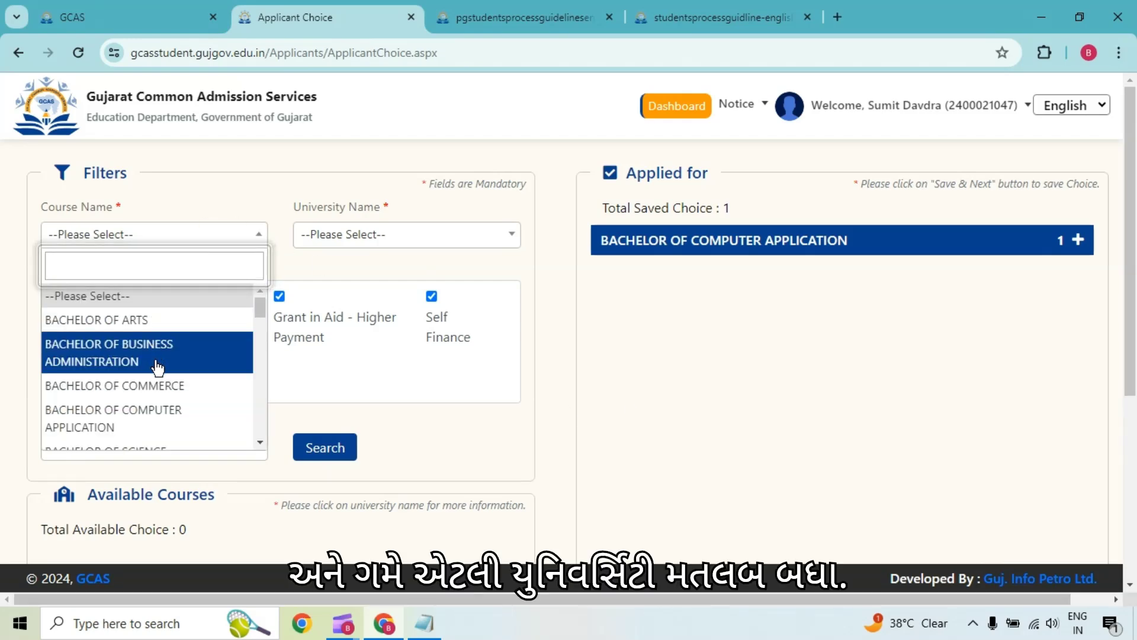
{"action": "scroll", "coordinate": [158, 363], "scroll_direction": "down", "scroll_amount": 10}
{"action": "scroll", "coordinate": [154, 391], "scroll_direction": "up", "scroll_amount": 7}
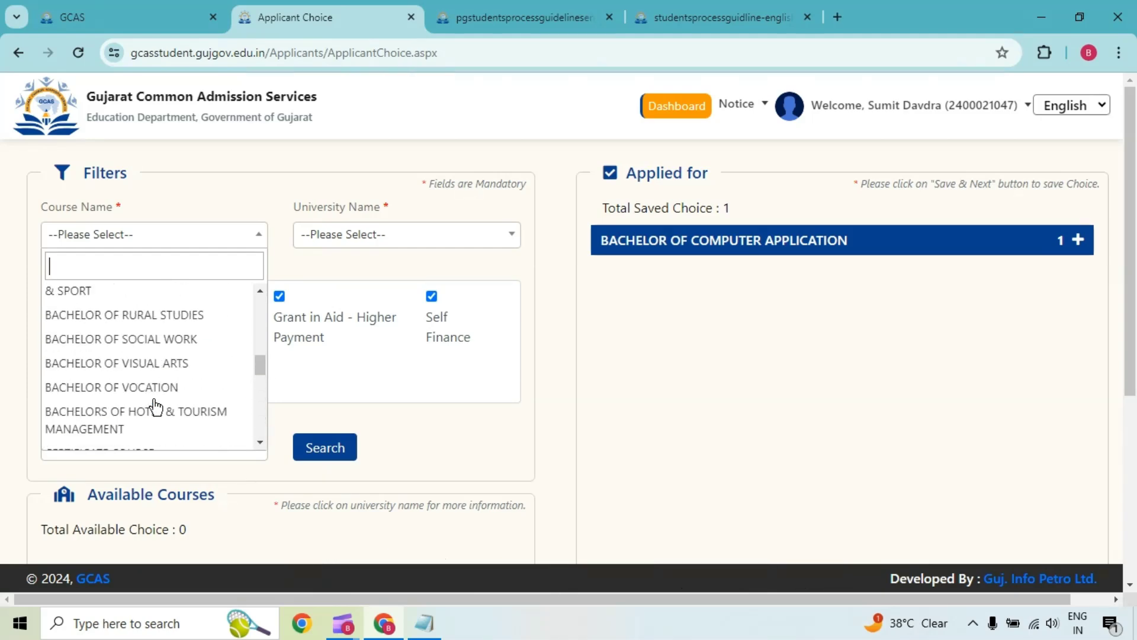
{"action": "scroll", "coordinate": [154, 403], "scroll_direction": "up", "scroll_amount": 4}
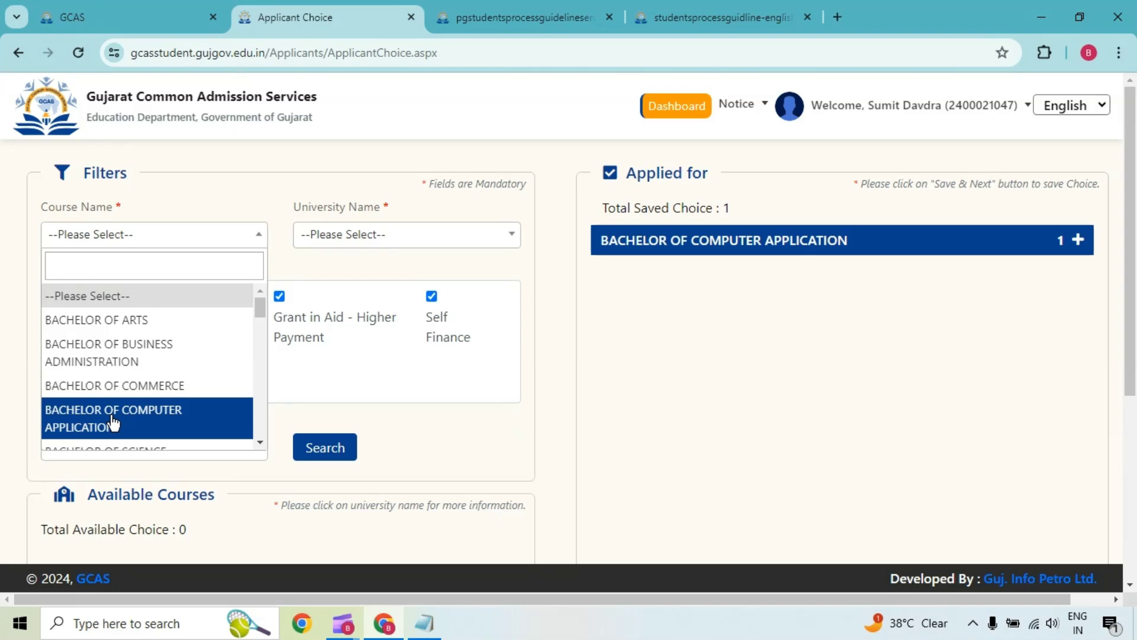
{"action": "left_click", "coordinate": [545, 429]}
{"action": "scroll", "coordinate": [237, 349], "scroll_direction": "down", "scroll_amount": 1}
{"action": "scroll", "coordinate": [237, 350], "scroll_direction": "up", "scroll_amount": 1}
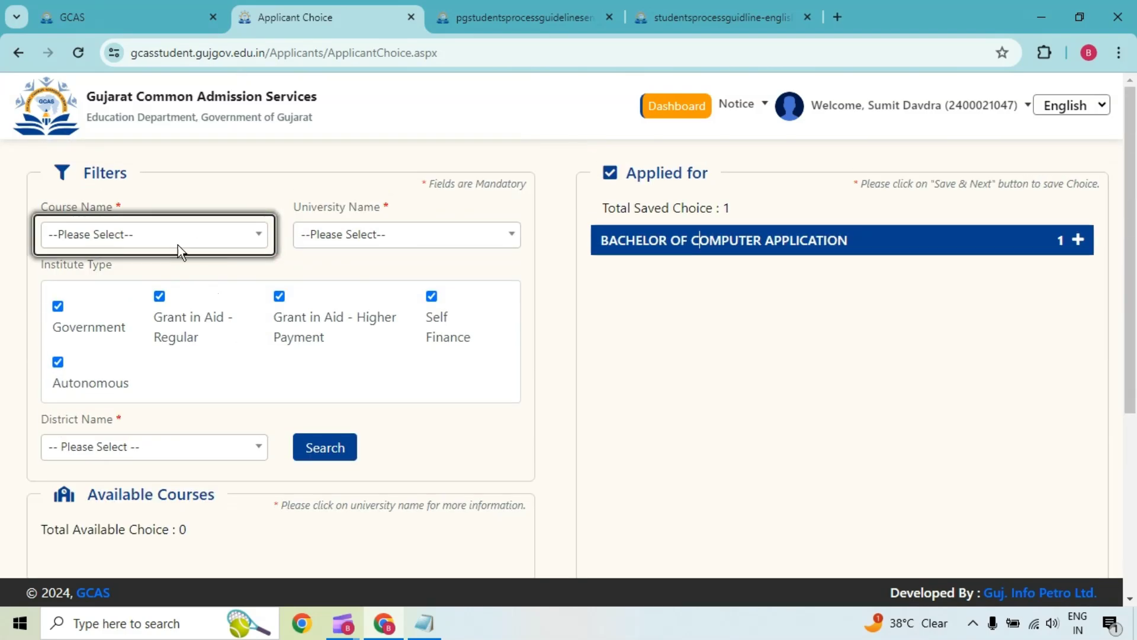
{"action": "left_click", "coordinate": [148, 236]}
{"action": "left_click", "coordinate": [127, 406]}
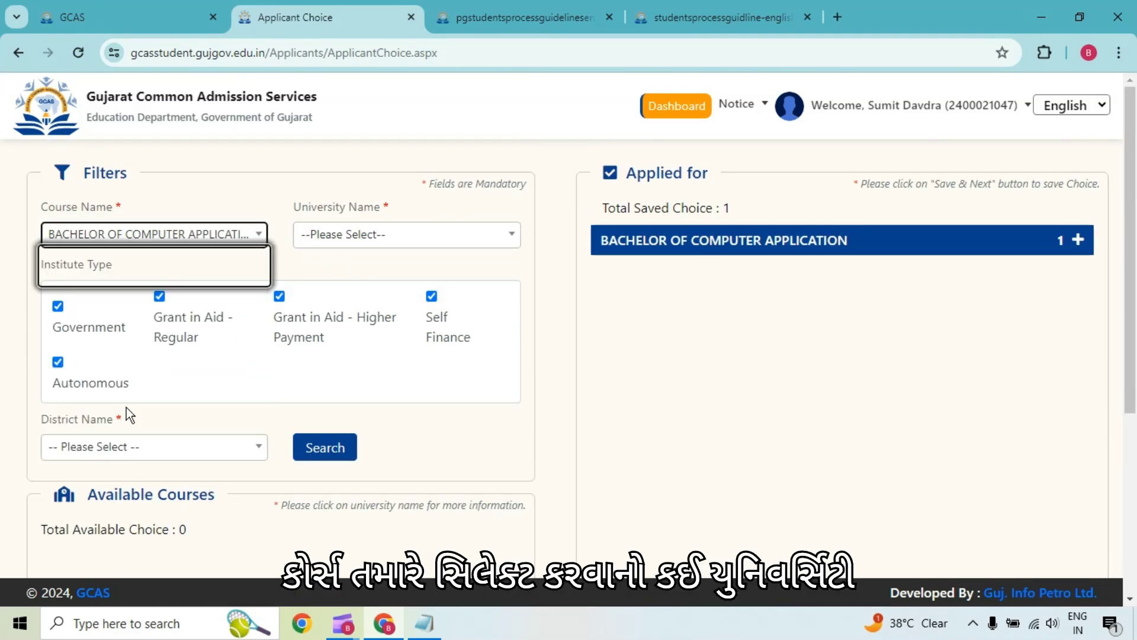
Set the university filter to THE MAHARAJA SAYAJIRAO UNIVERSITY OF BARODA
{"action": "left_click", "coordinate": [406, 234]}
{"action": "scroll", "coordinate": [414, 379], "scroll_direction": "down", "scroll_amount": 3}
{"action": "left_click", "coordinate": [395, 399]}
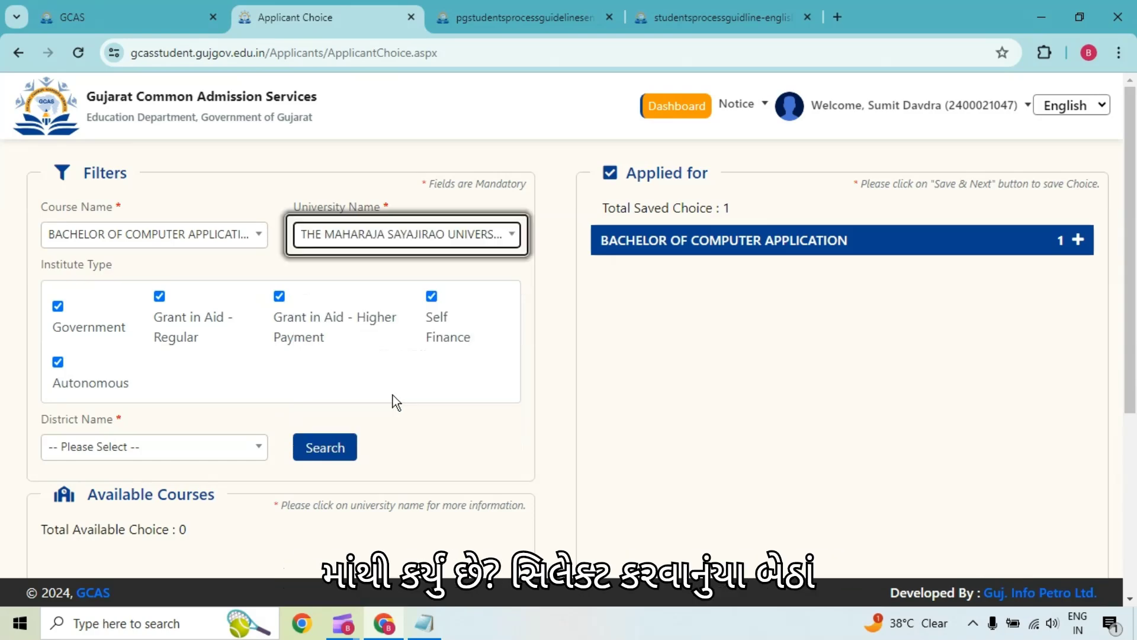
Change the university filter to SHREE SOMNATH SANSKRIT UNIVERSITY, VERAVAL
{"action": "scroll", "coordinate": [396, 402], "scroll_direction": "down", "scroll_amount": 1}
{"action": "scroll", "coordinate": [355, 401], "scroll_direction": "up", "scroll_amount": 1}
{"action": "scroll", "coordinate": [233, 395], "scroll_direction": "down", "scroll_amount": 3}
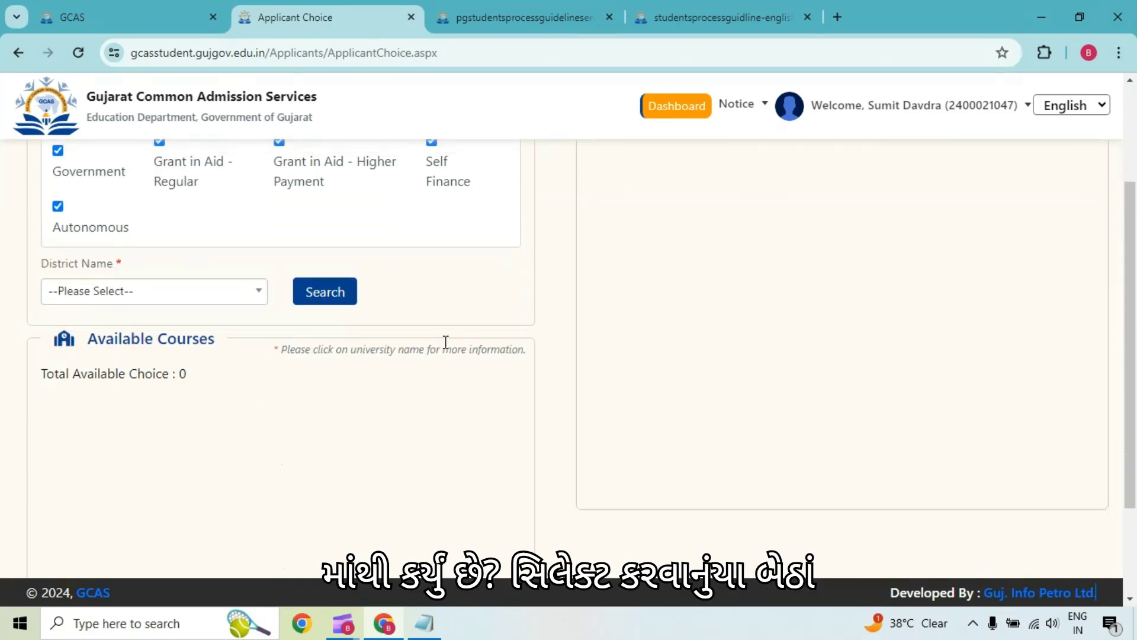
{"action": "scroll", "coordinate": [446, 343], "scroll_direction": "up", "scroll_amount": 3}
{"action": "left_click", "coordinate": [415, 236]}
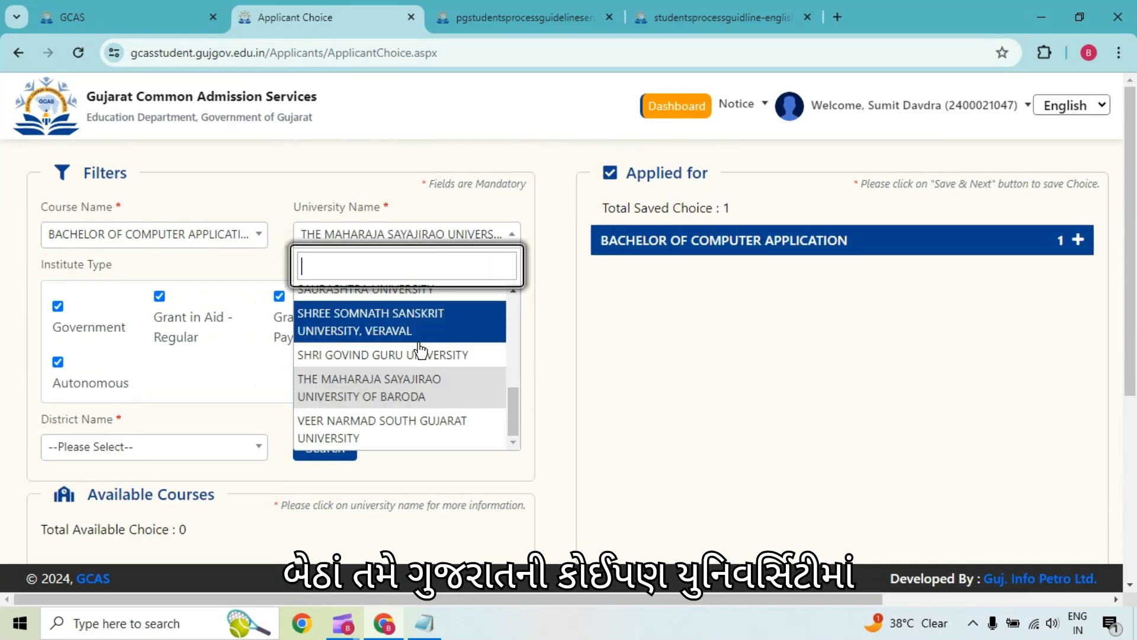
{"action": "scroll", "coordinate": [371, 392], "scroll_direction": "up", "scroll_amount": 5}
{"action": "scroll", "coordinate": [372, 394], "scroll_direction": "down", "scroll_amount": 5}
{"action": "left_click", "coordinate": [371, 394]}
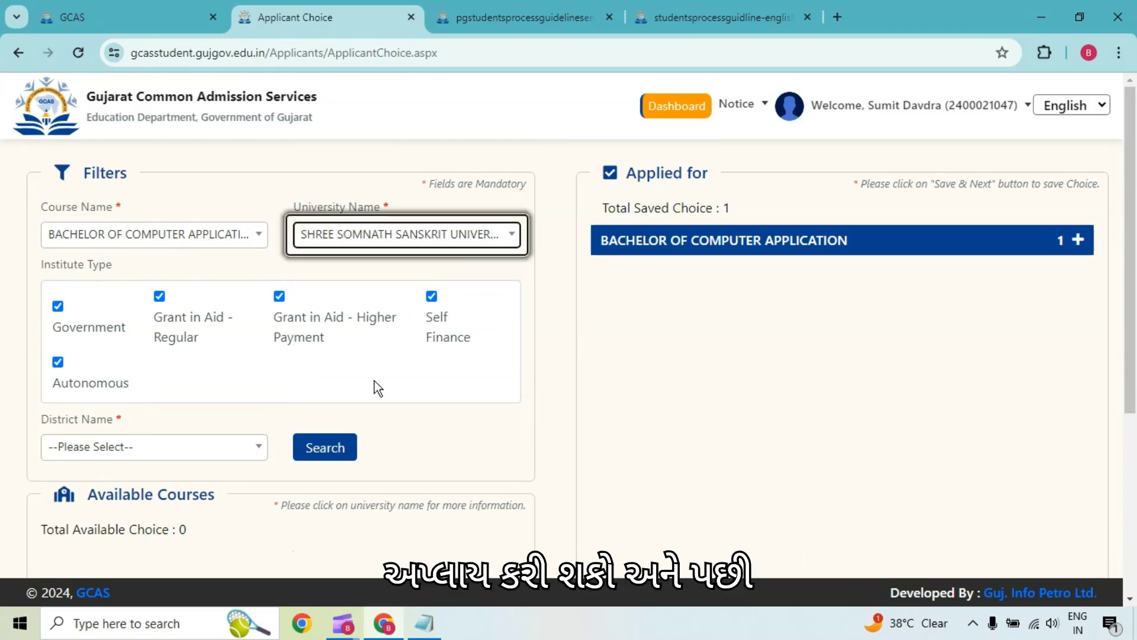
Set the district to PATAN, search for matching courses and check the available courses list
{"action": "left_click", "coordinate": [208, 453]}
{"action": "scroll", "coordinate": [161, 339], "scroll_direction": "down", "scroll_amount": 3}
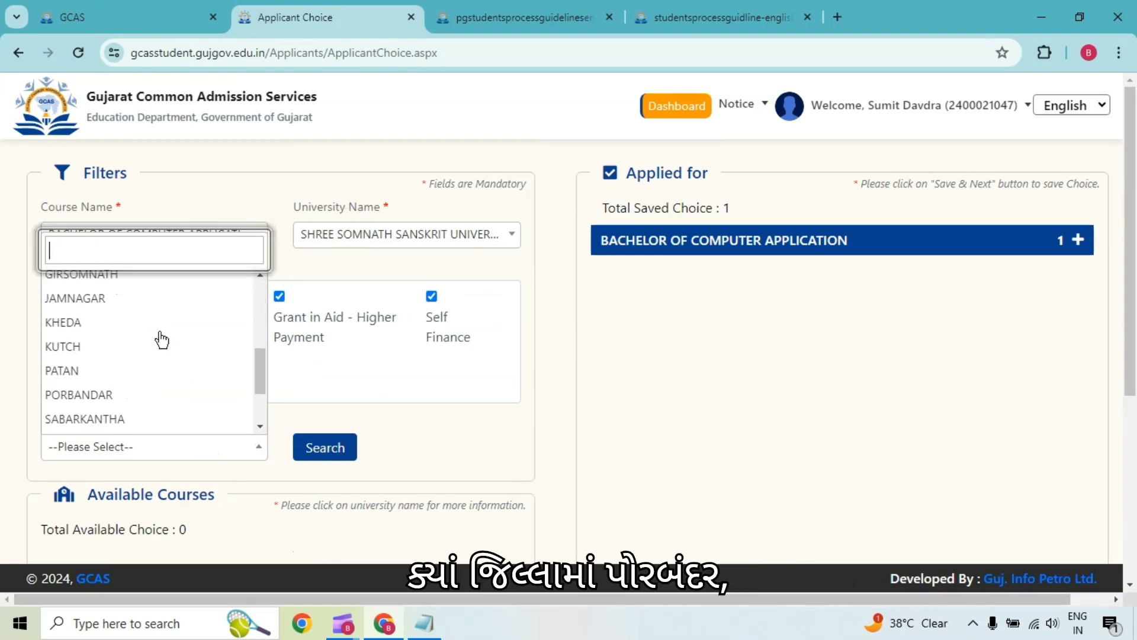
{"action": "left_click", "coordinate": [141, 371]}
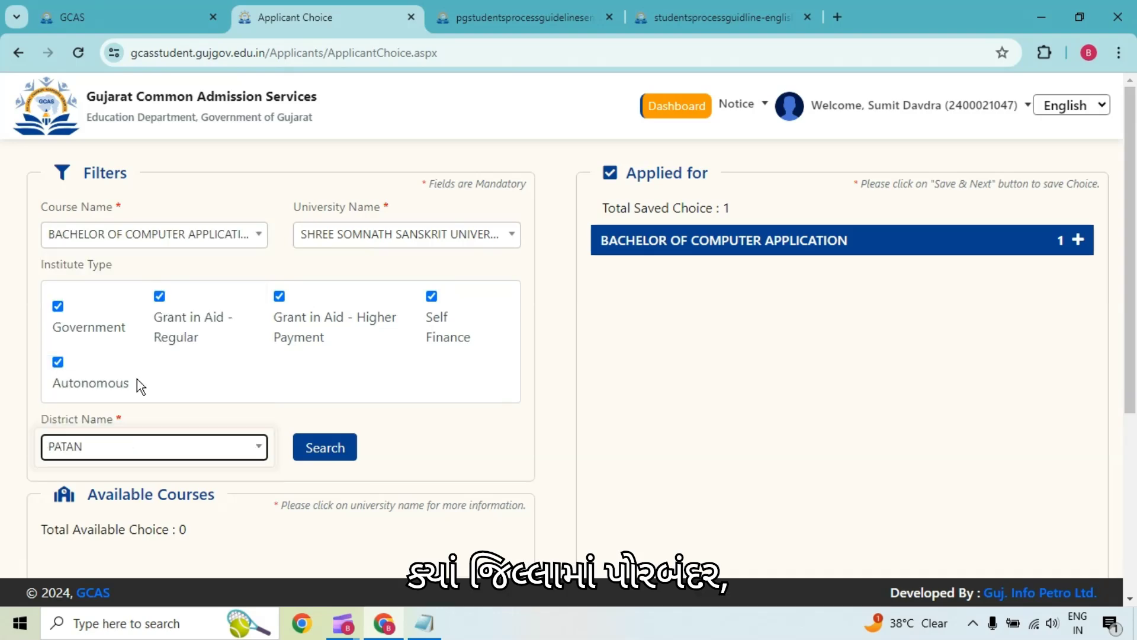
{"action": "left_click", "coordinate": [327, 449]}
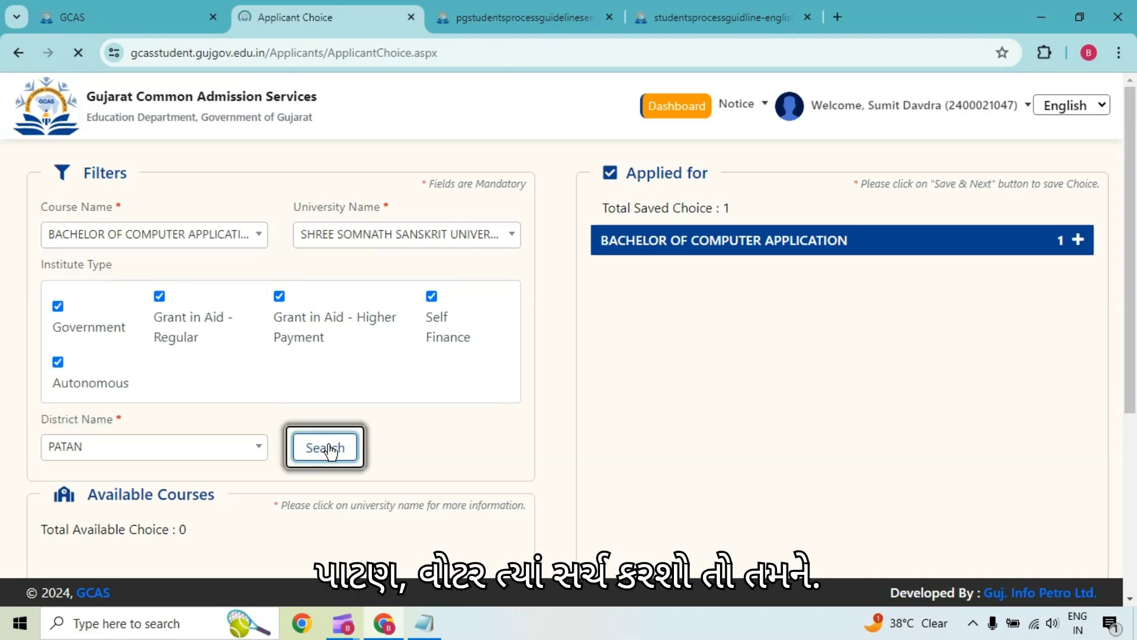
{"action": "scroll", "coordinate": [434, 424], "scroll_direction": "down", "scroll_amount": 5}
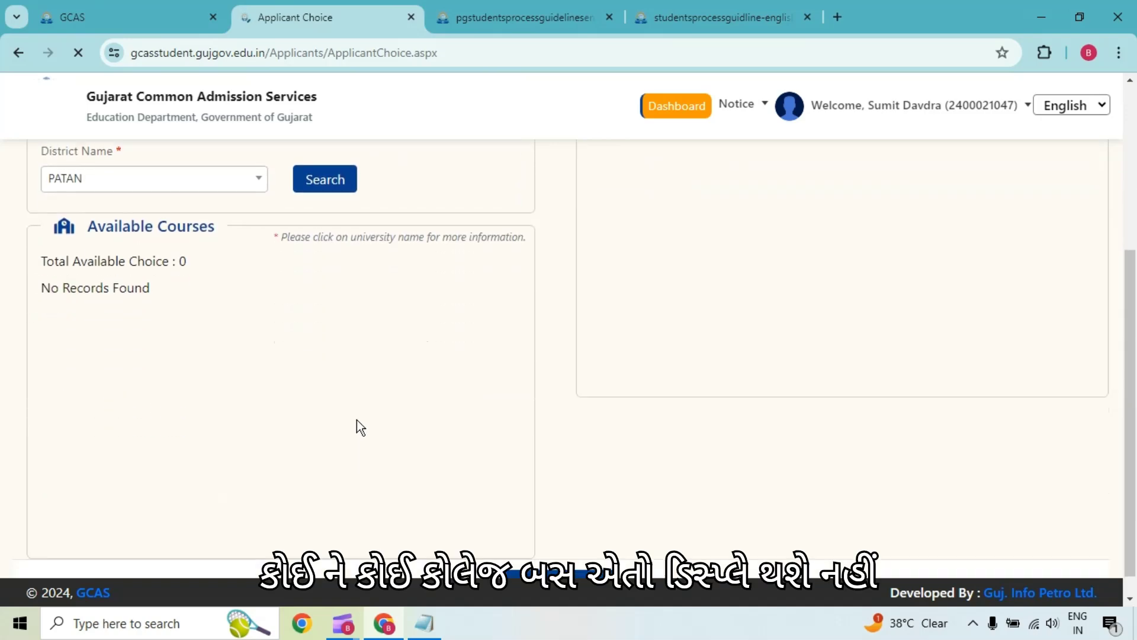
{"action": "scroll", "coordinate": [375, 469], "scroll_direction": "down", "scroll_amount": 3}
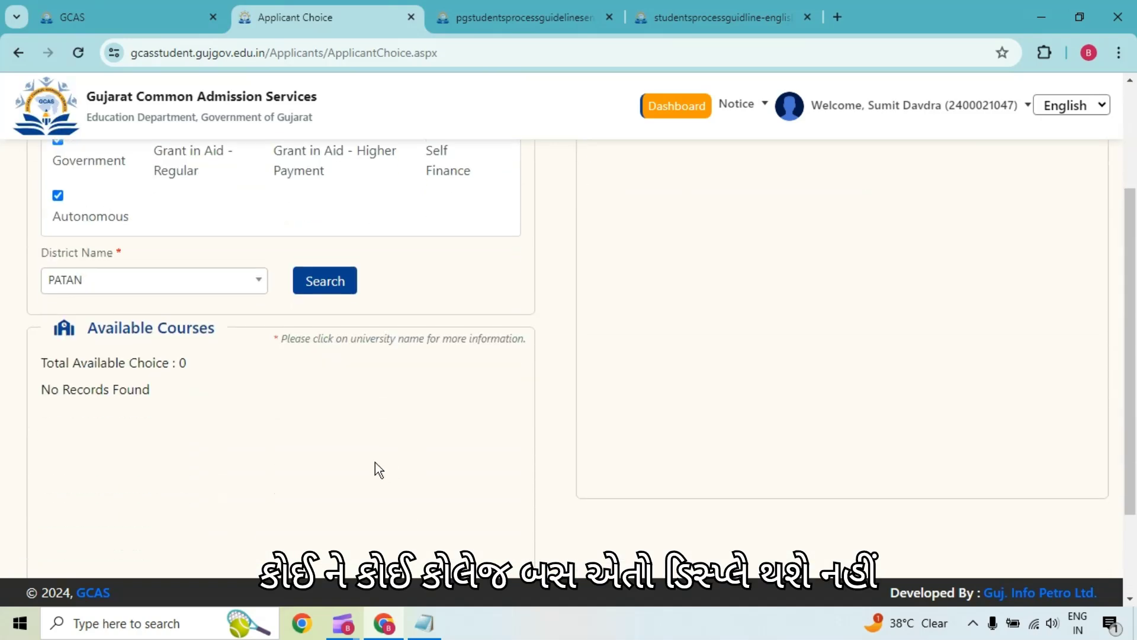
{"action": "scroll", "coordinate": [318, 483], "scroll_direction": "up", "scroll_amount": 3}
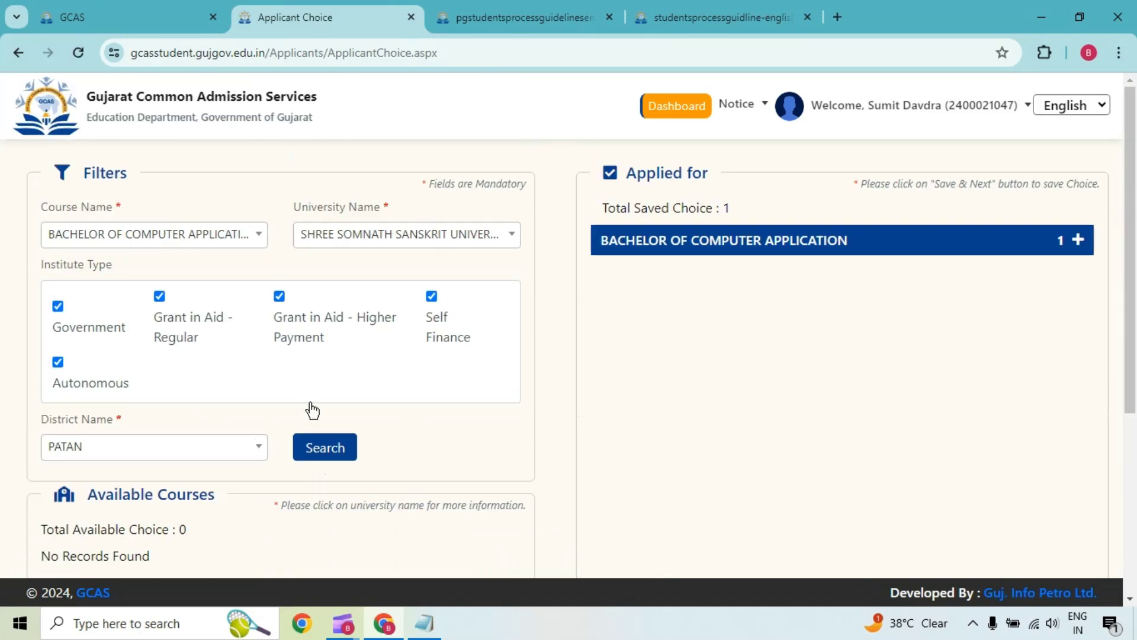
Change the university filter to SAURASHTRA UNIVERSITY
{"action": "left_click", "coordinate": [319, 236]}
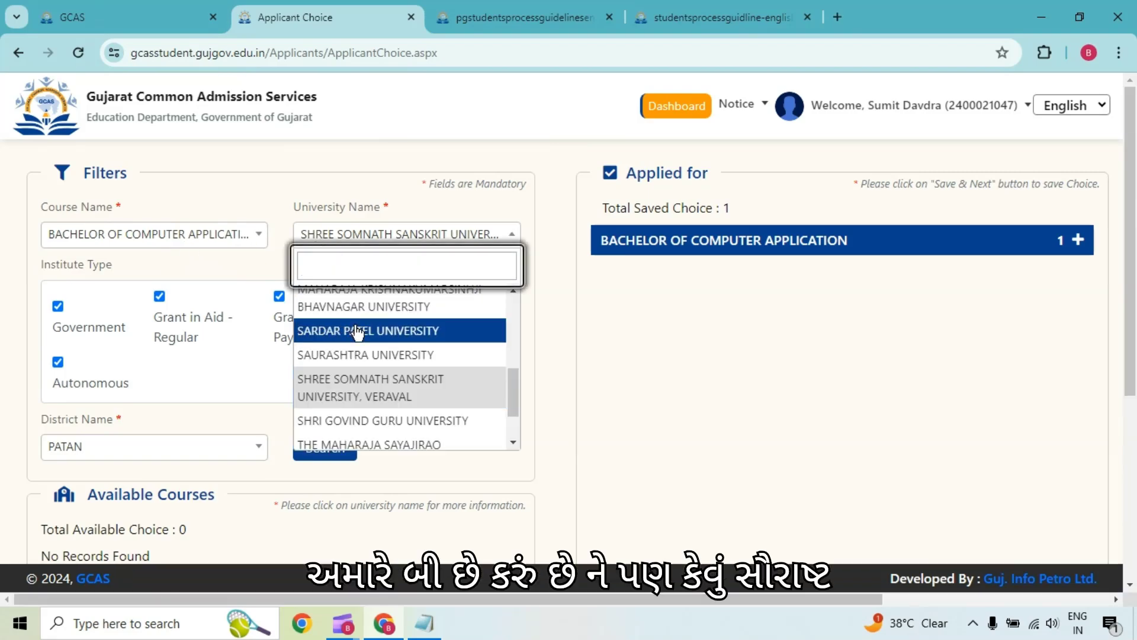
{"action": "left_click", "coordinate": [368, 355]}
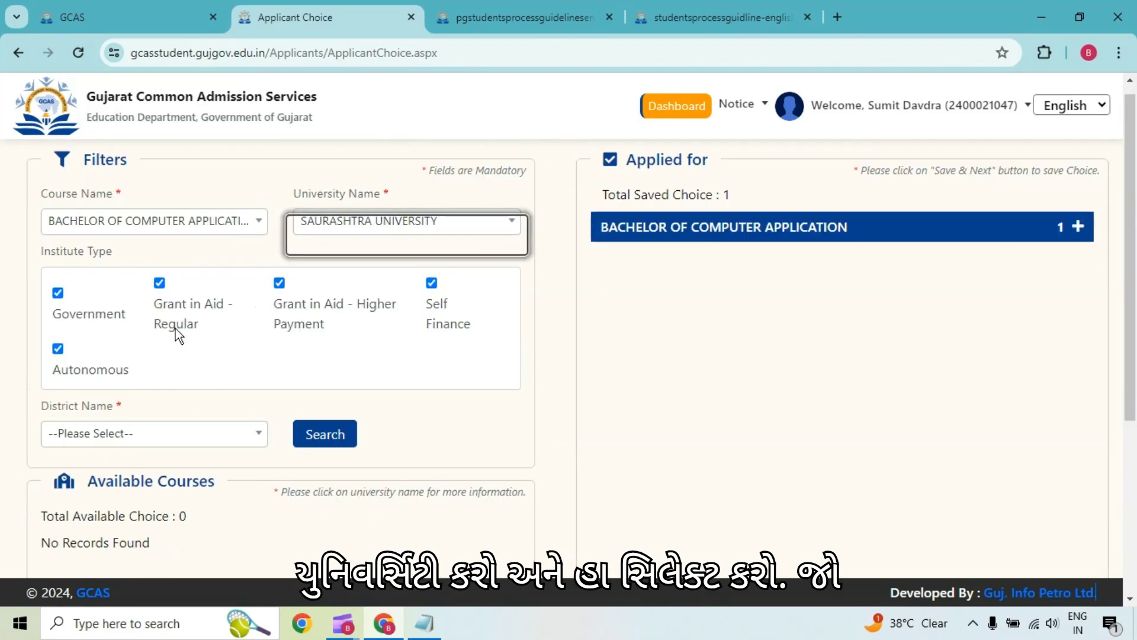
Set the district to JAMNAGAR, search for matching courses and look through the colleges in the available courses list
{"action": "left_click", "coordinate": [158, 433]}
{"action": "left_click", "coordinate": [94, 315]}
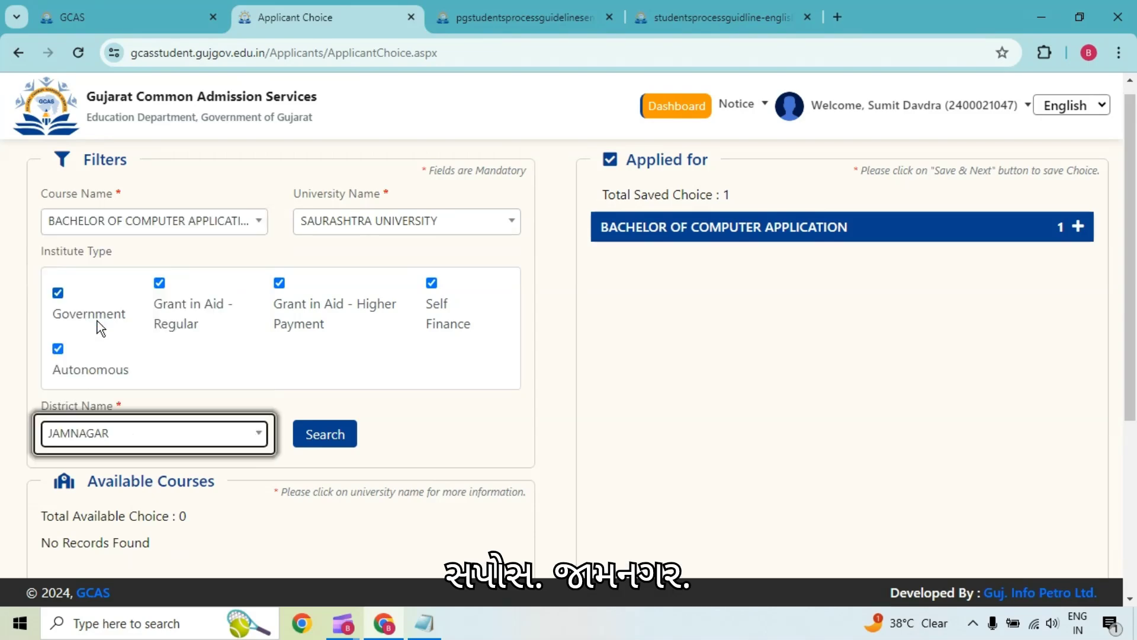
{"action": "left_click", "coordinate": [324, 436]}
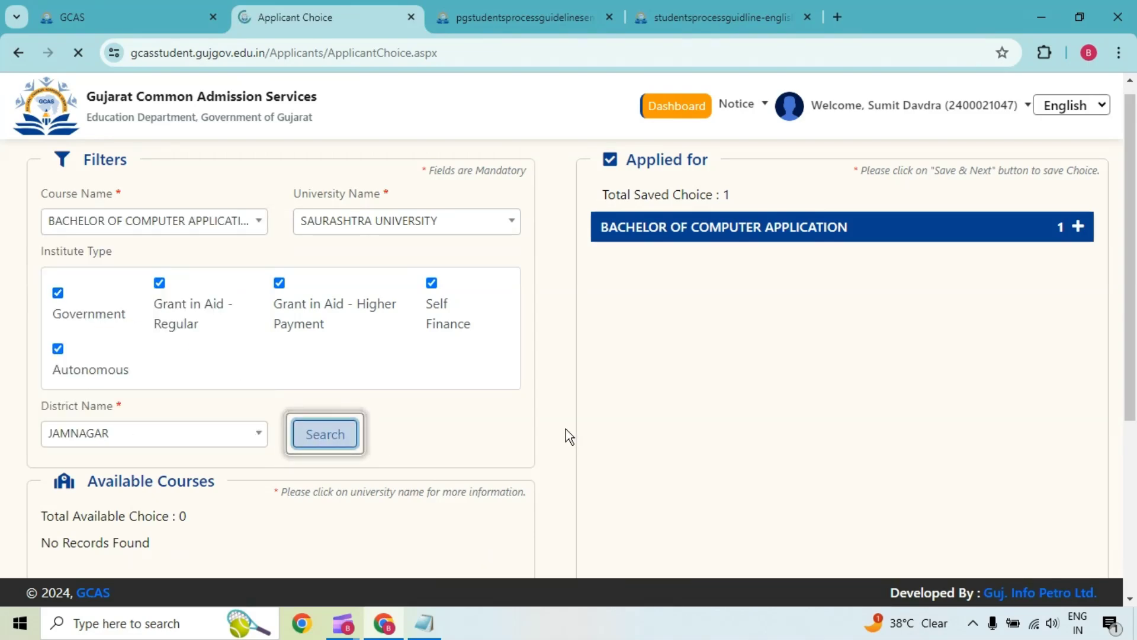
{"action": "scroll", "coordinate": [466, 414], "scroll_direction": "down", "scroll_amount": 5}
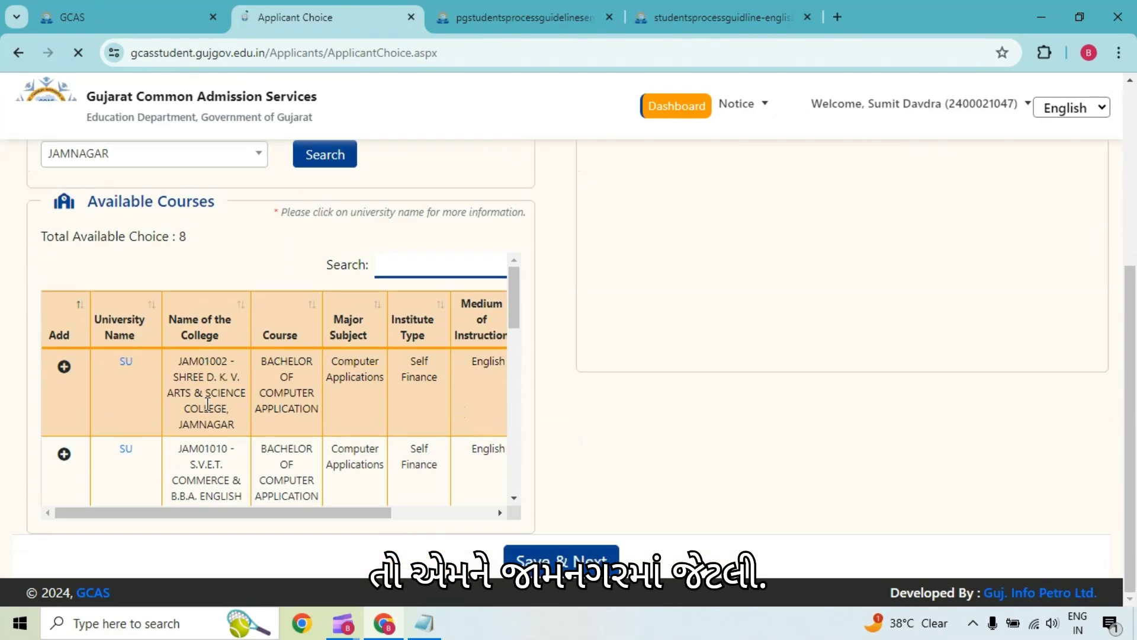
{"action": "scroll", "coordinate": [225, 426], "scroll_direction": "down", "scroll_amount": 3}
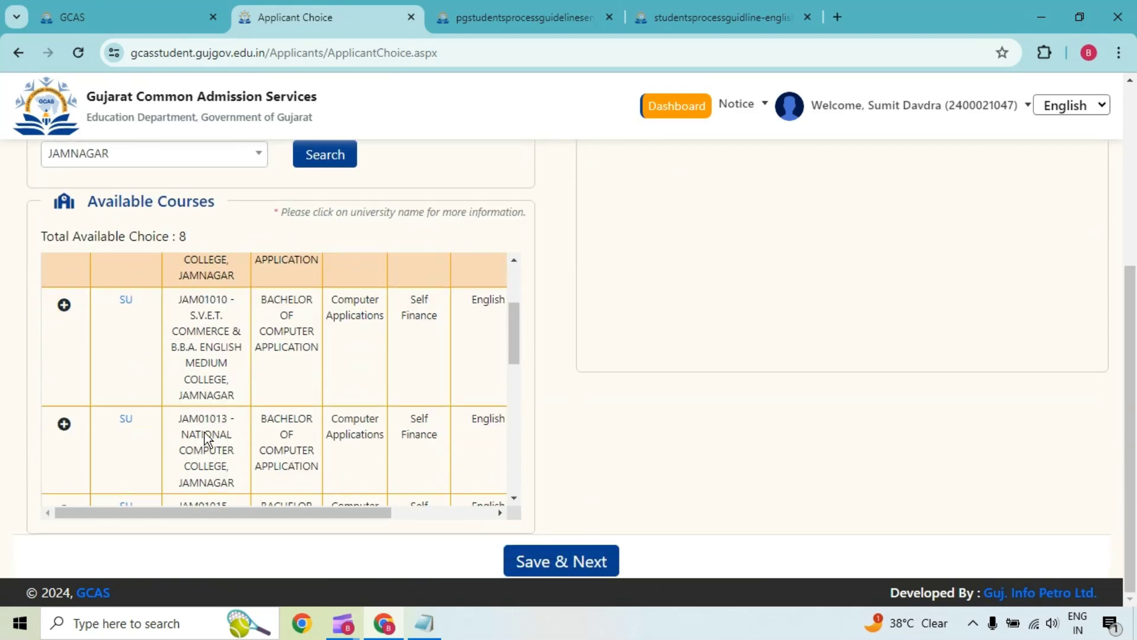
{"action": "scroll", "coordinate": [206, 431], "scroll_direction": "down", "scroll_amount": 2}
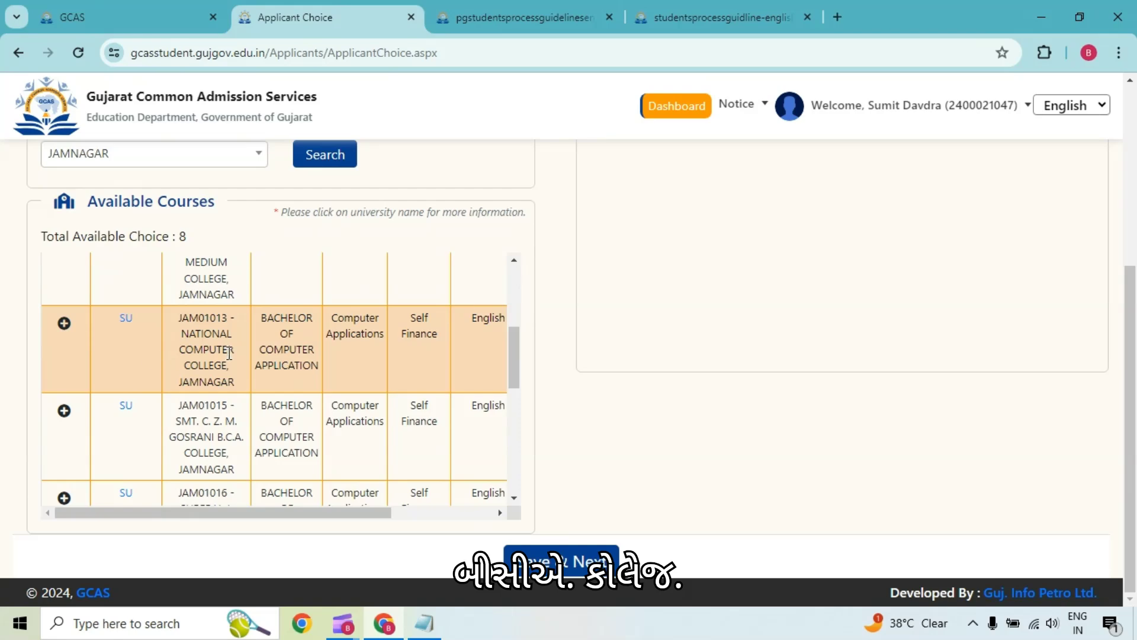
{"action": "scroll", "coordinate": [266, 388], "scroll_direction": "up", "scroll_amount": 3}
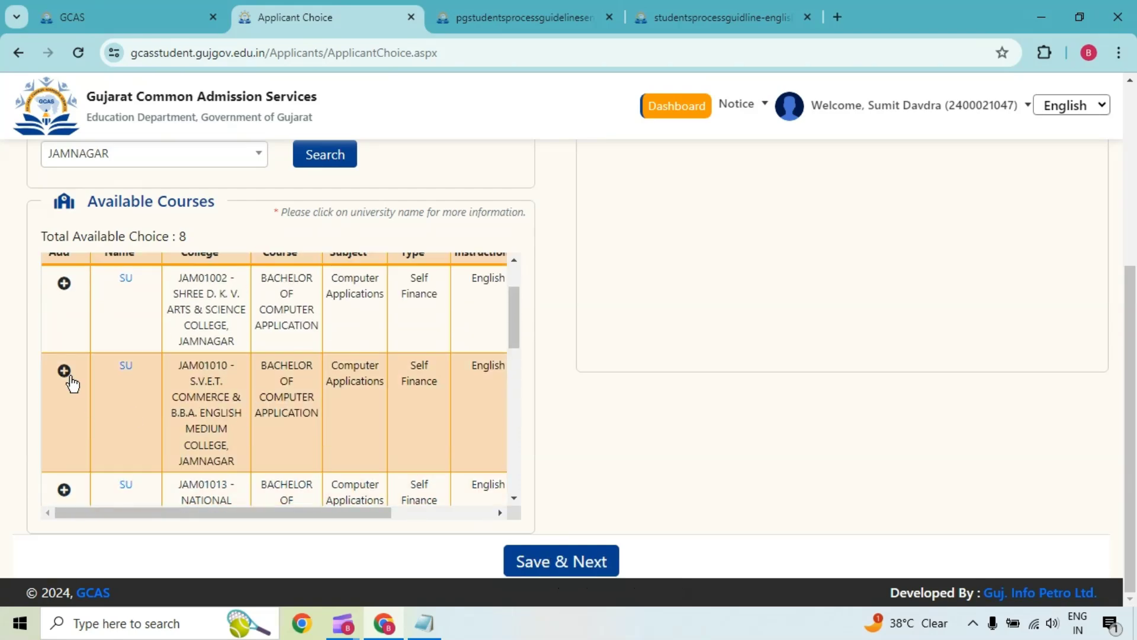
Expand the saved Bachelor of Computer Application choice and check the name of its college
{"action": "scroll", "coordinate": [748, 335], "scroll_direction": "up", "scroll_amount": 5}
{"action": "left_click", "coordinate": [788, 244]}
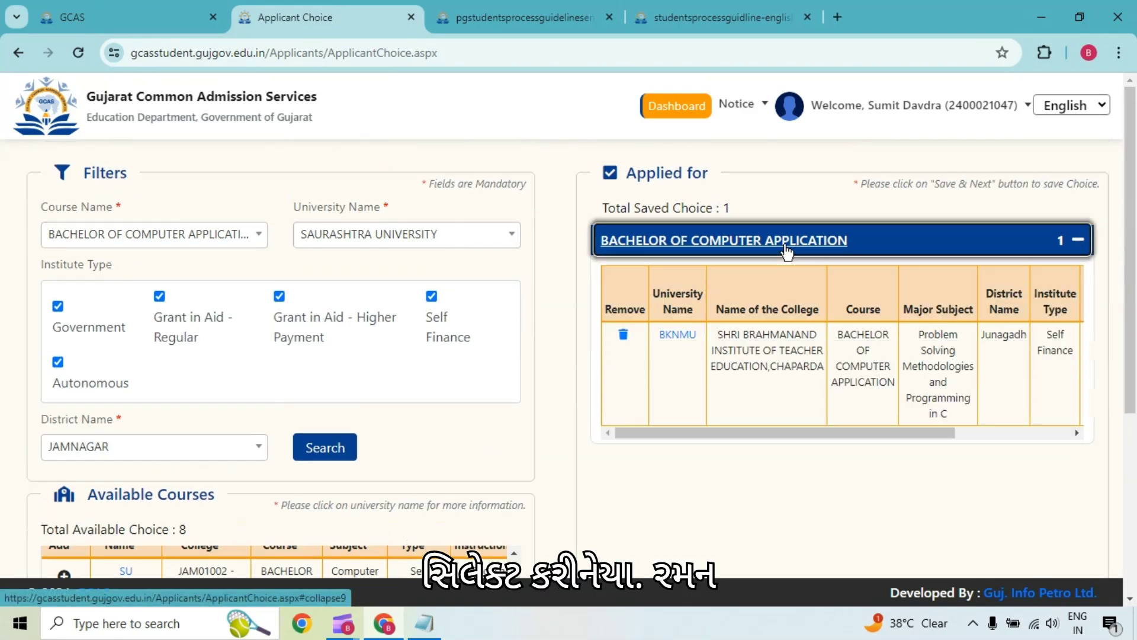
{"action": "left_click_drag", "start_coordinate": [715, 334], "coordinate": [821, 367]}
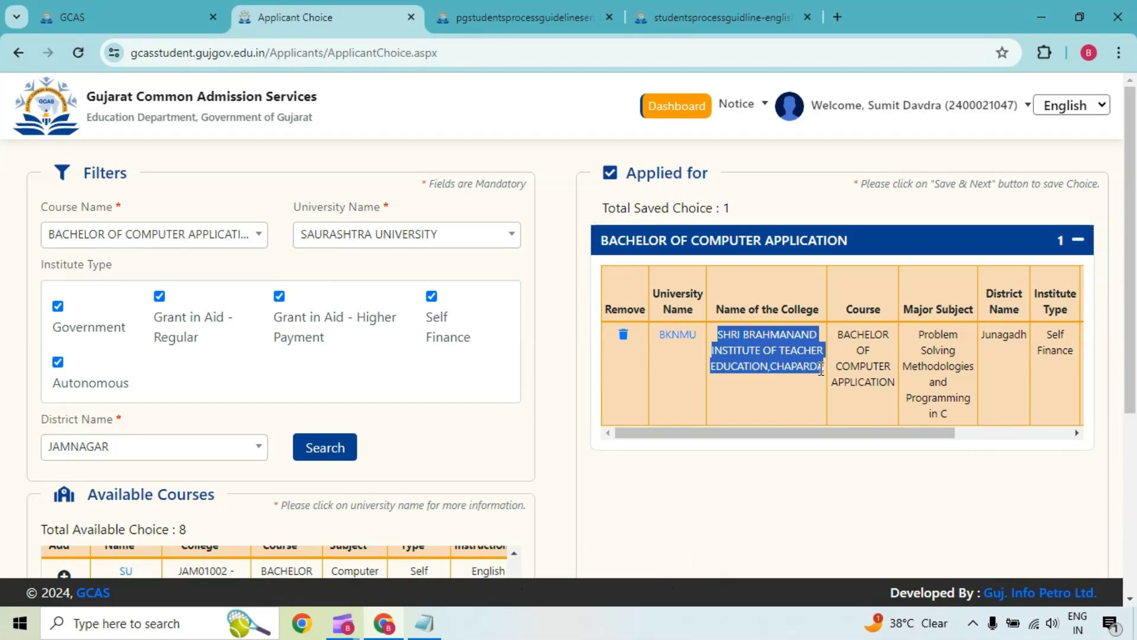
Return to the applicant dashboard and dismiss the important notice about the mark sheet
{"action": "left_click", "coordinate": [671, 121]}
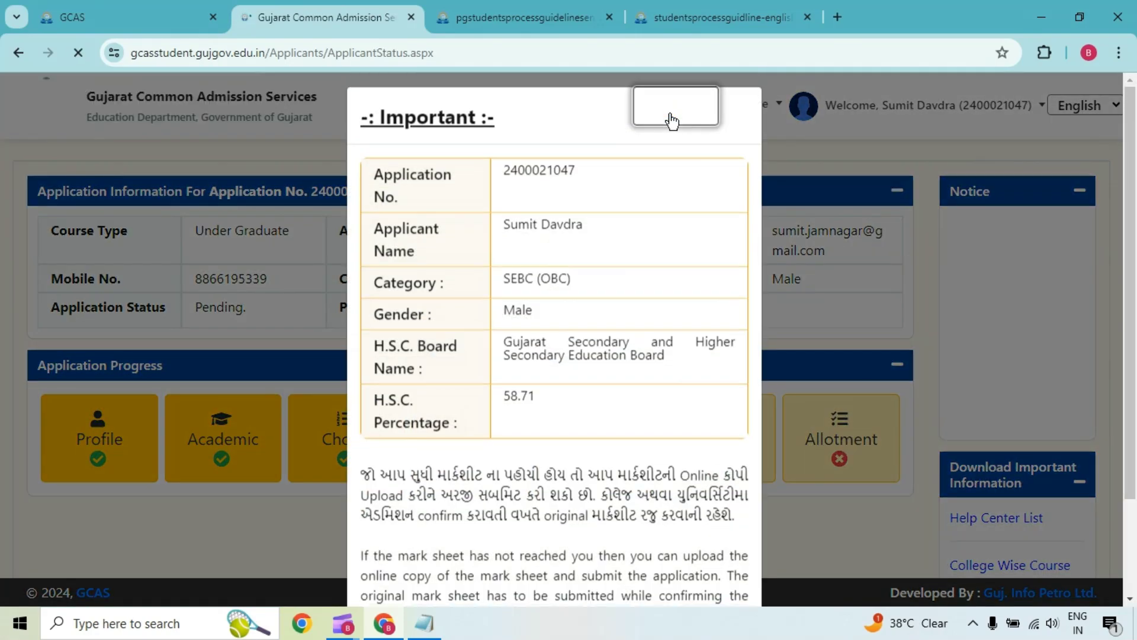
{"action": "scroll", "coordinate": [659, 178], "scroll_direction": "down", "scroll_amount": 2}
{"action": "left_click", "coordinate": [729, 559]}
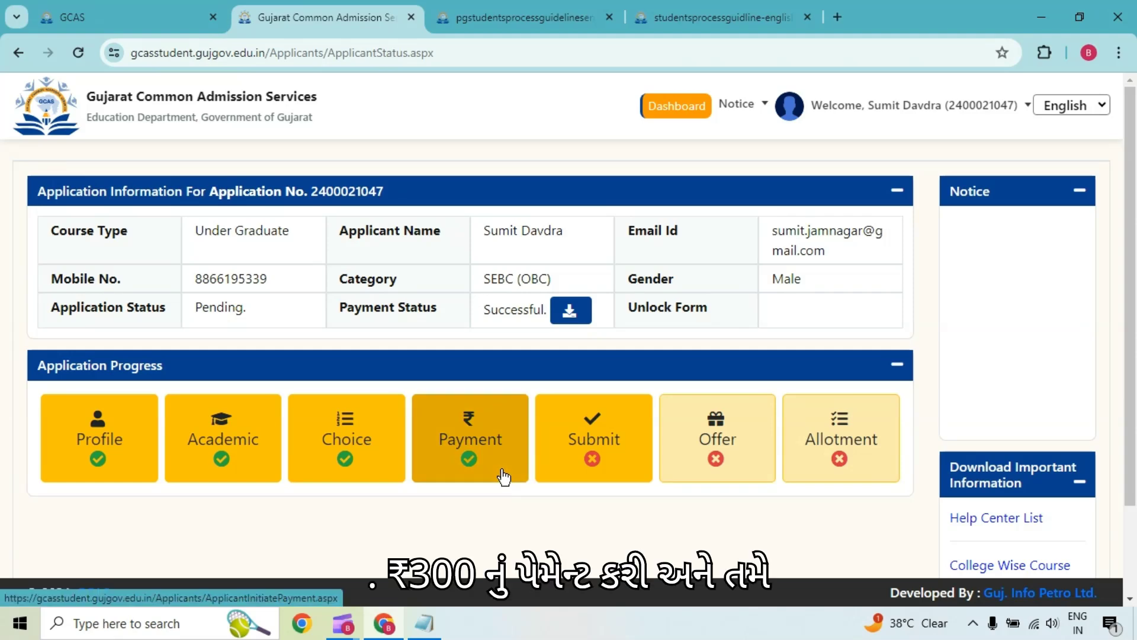
Agree to the final submission conditions and submit the application, closing the confirmation and the important notice
{"action": "left_click", "coordinate": [595, 440]}
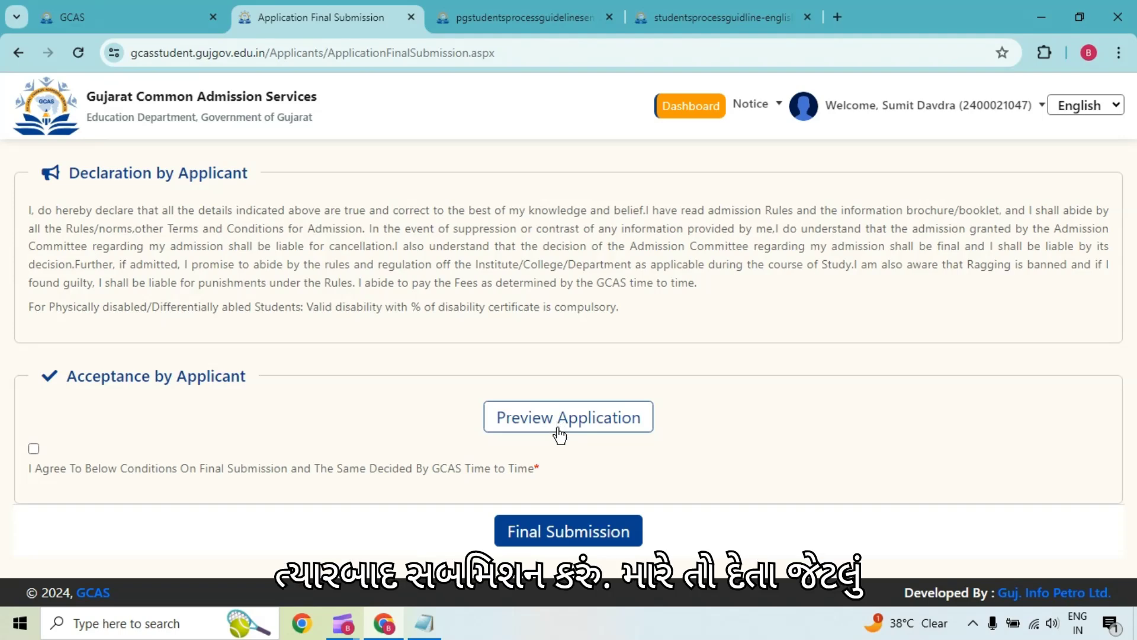
{"action": "left_click", "coordinate": [34, 450]}
{"action": "left_click", "coordinate": [522, 533]}
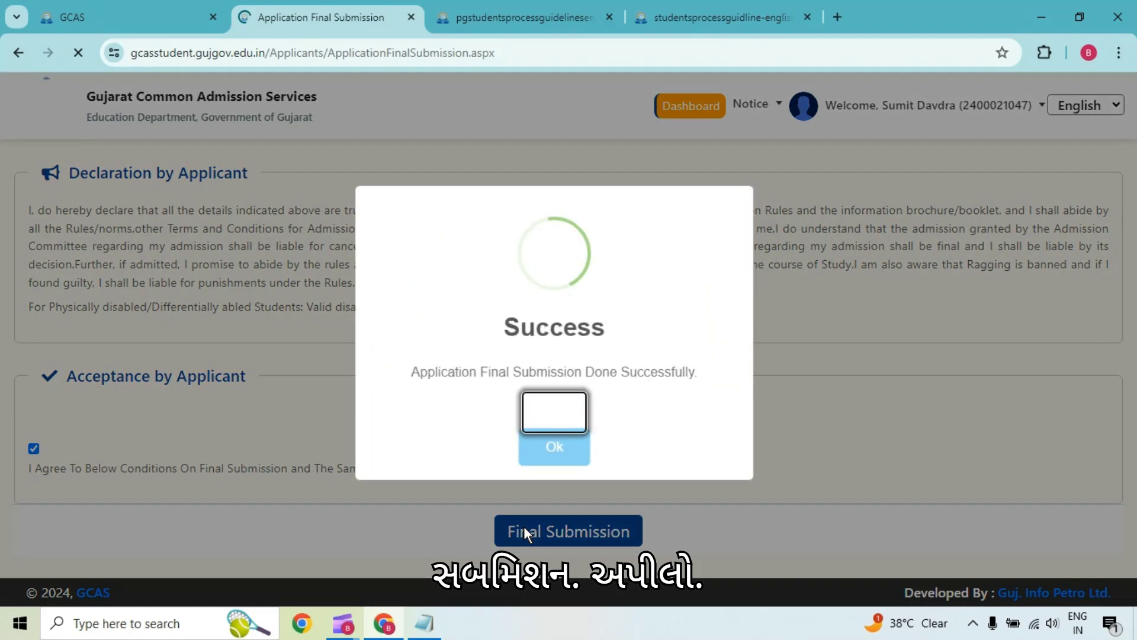
{"action": "left_click", "coordinate": [572, 449]}
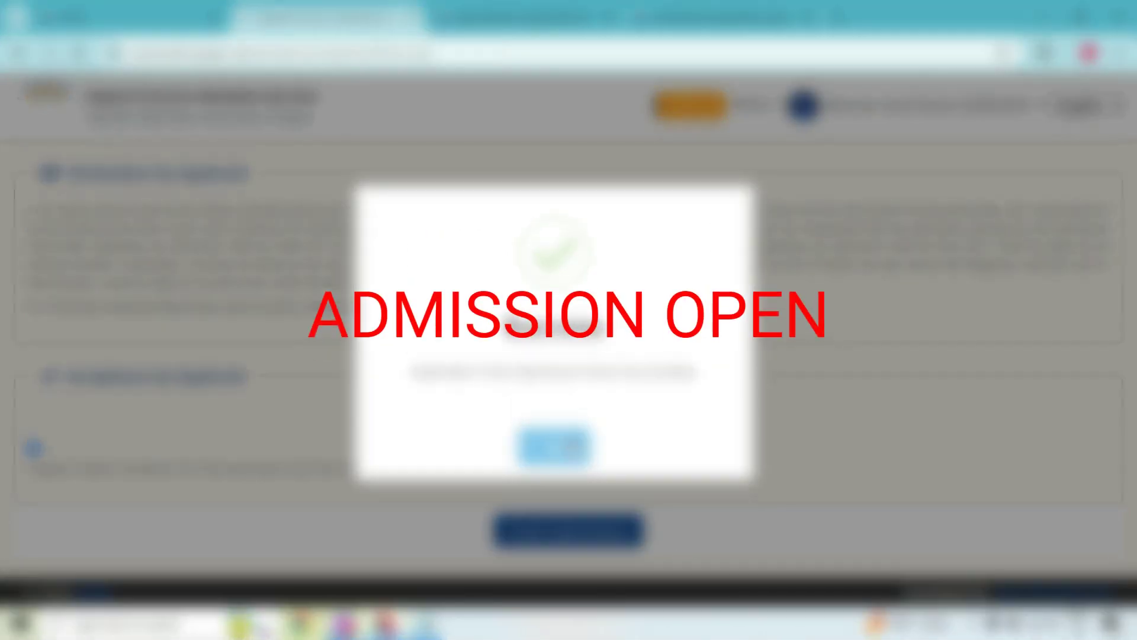
{"action": "scroll", "coordinate": [642, 445], "scroll_direction": "down", "scroll_amount": 10}
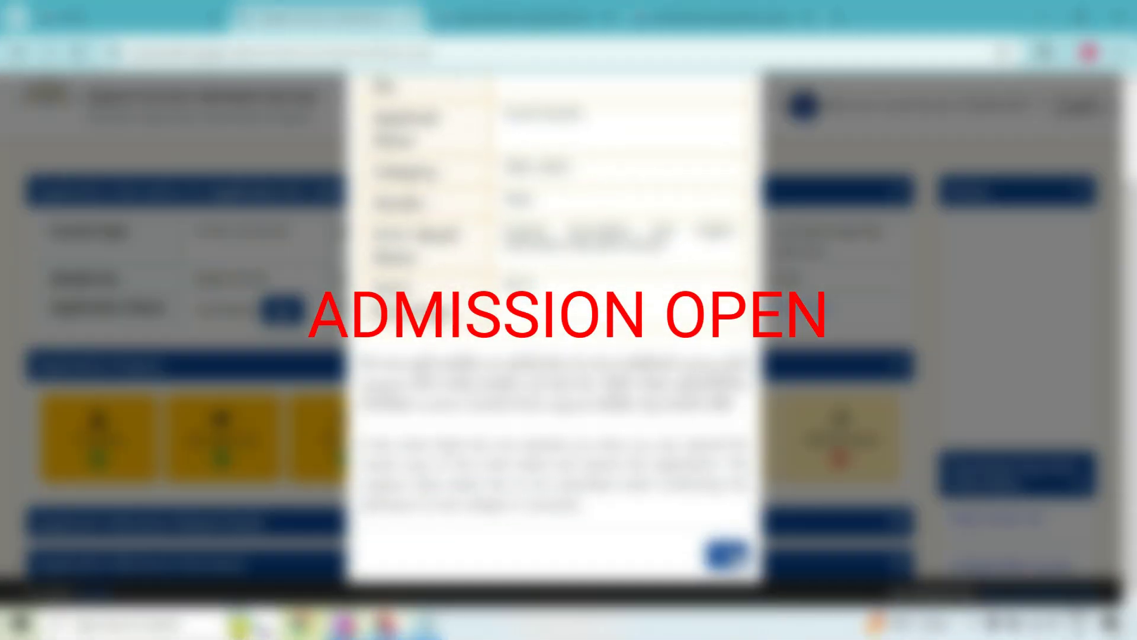
{"action": "left_click", "coordinate": [738, 554]}
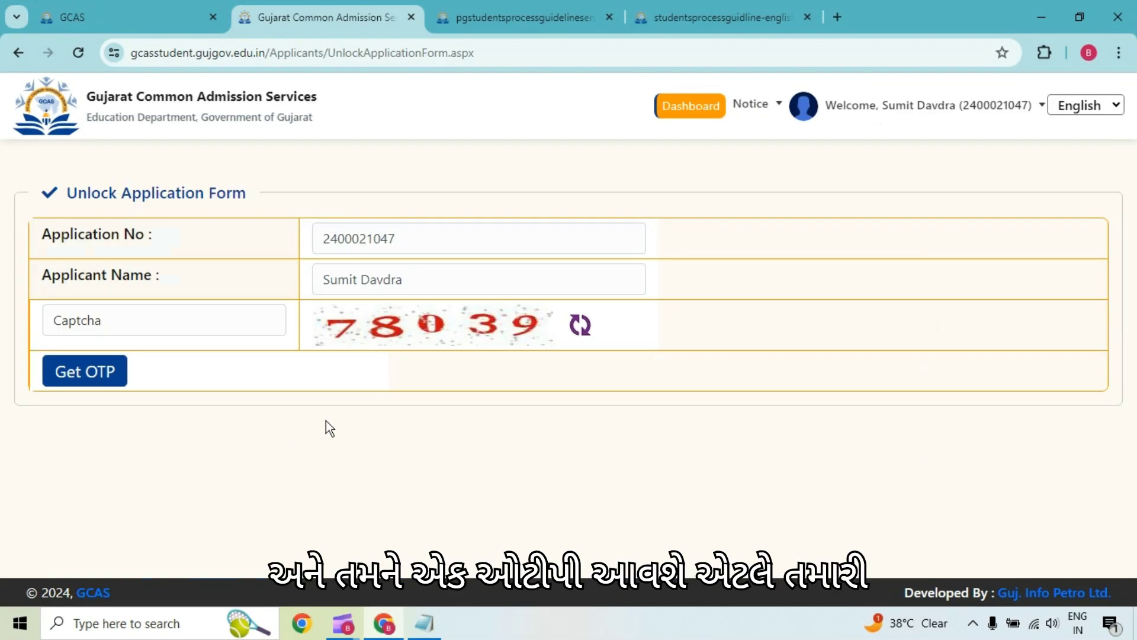
Return from the unlock form to the dashboard and expand the applicant's admission related details and the application allotment information
{"action": "left_click", "coordinate": [676, 114]}
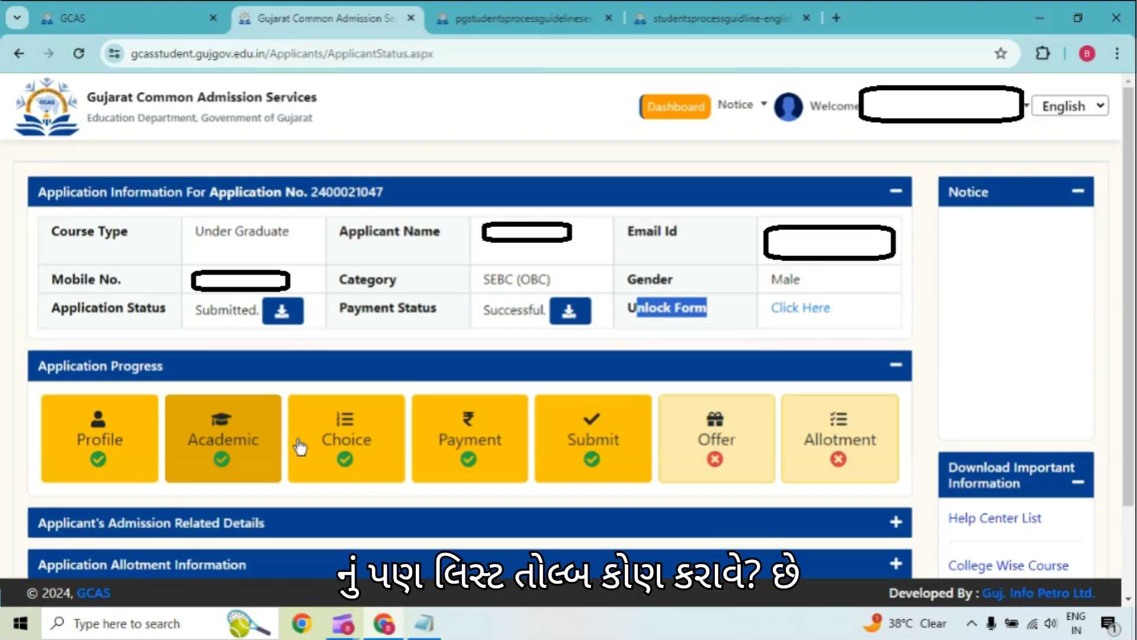
{"action": "scroll", "coordinate": [964, 533], "scroll_direction": "down", "scroll_amount": 2}
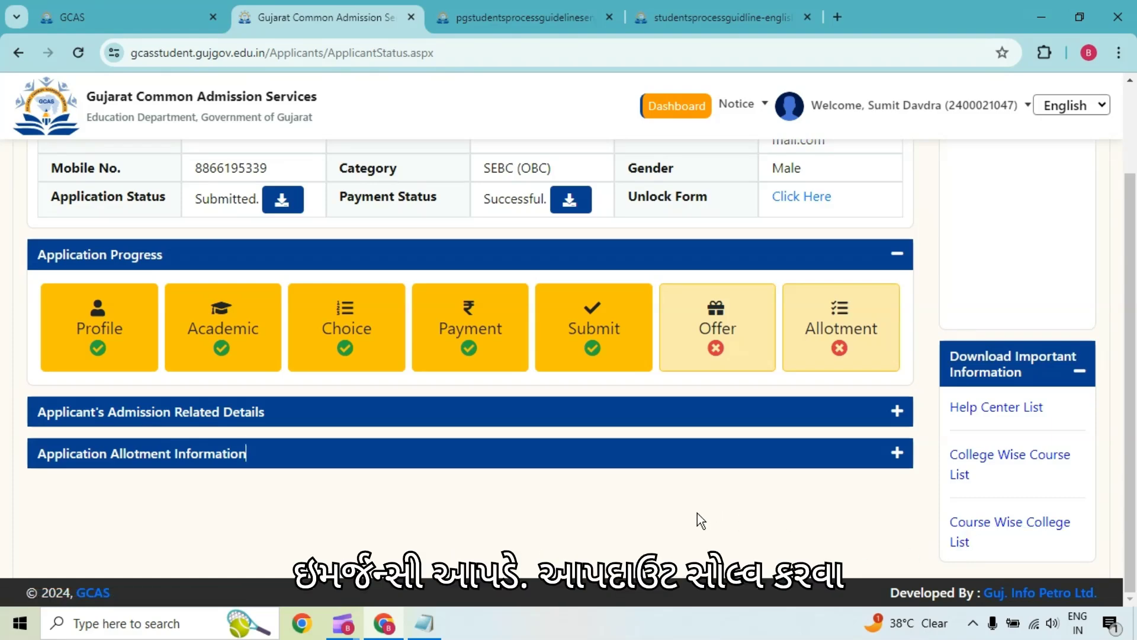
{"action": "scroll", "coordinate": [693, 516], "scroll_direction": "up", "scroll_amount": 1}
{"action": "scroll", "coordinate": [692, 521], "scroll_direction": "down", "scroll_amount": 1}
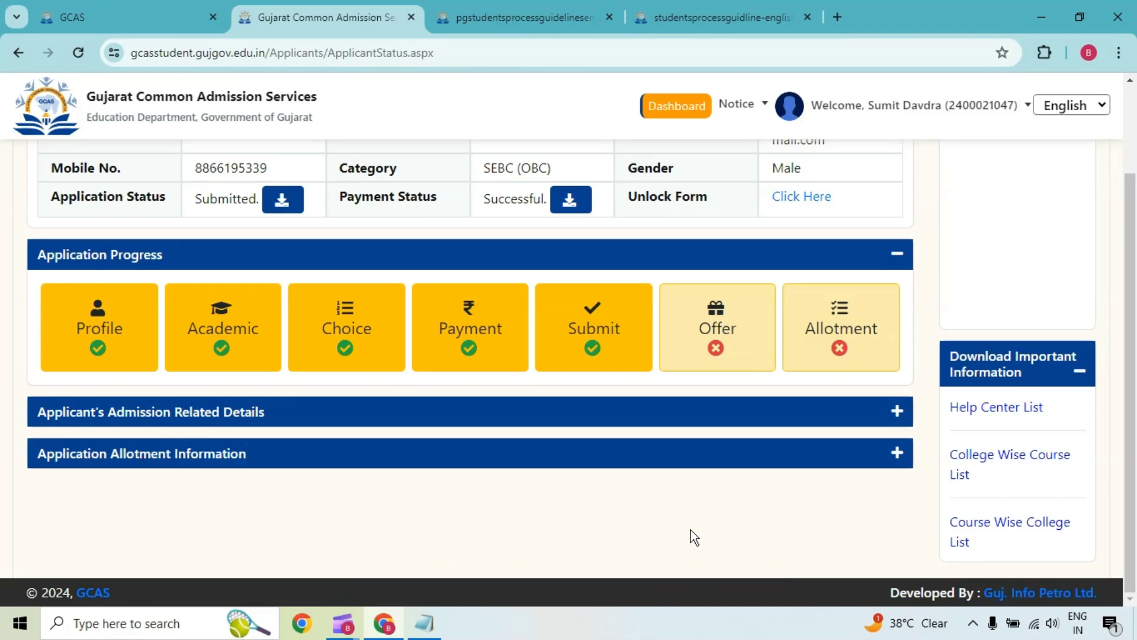
{"action": "left_click", "coordinate": [178, 413]}
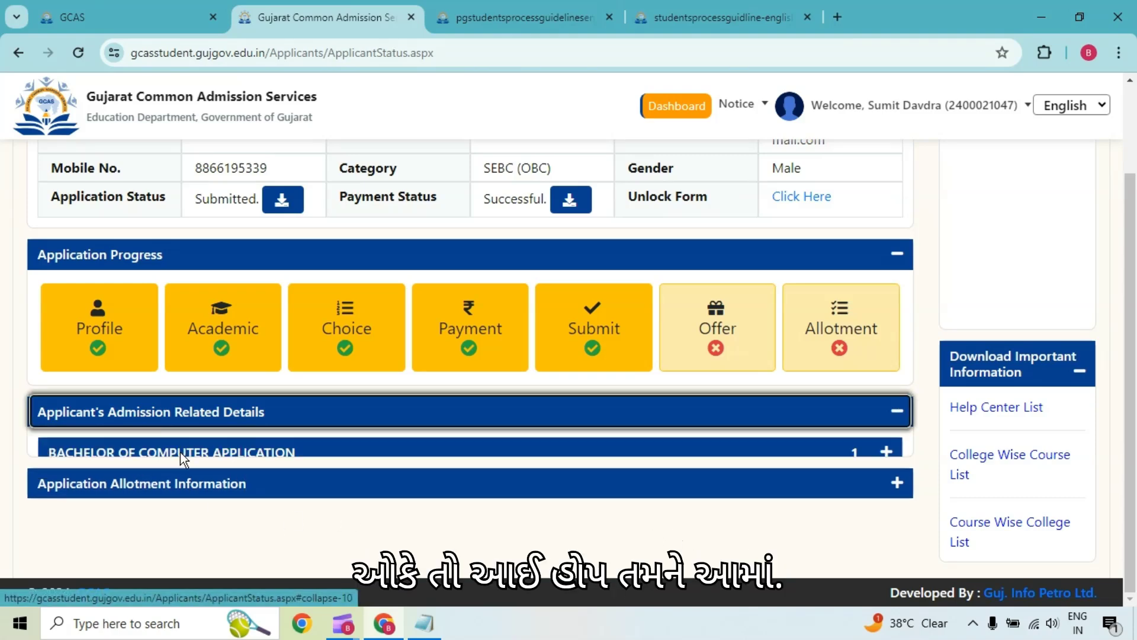
{"action": "left_click", "coordinate": [247, 516]}
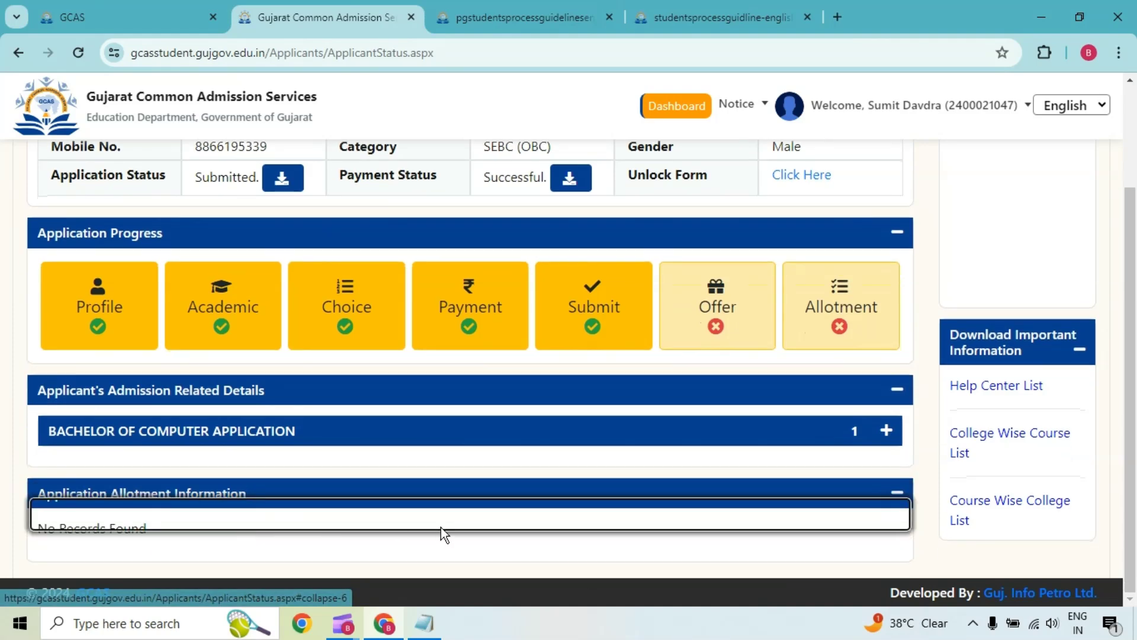